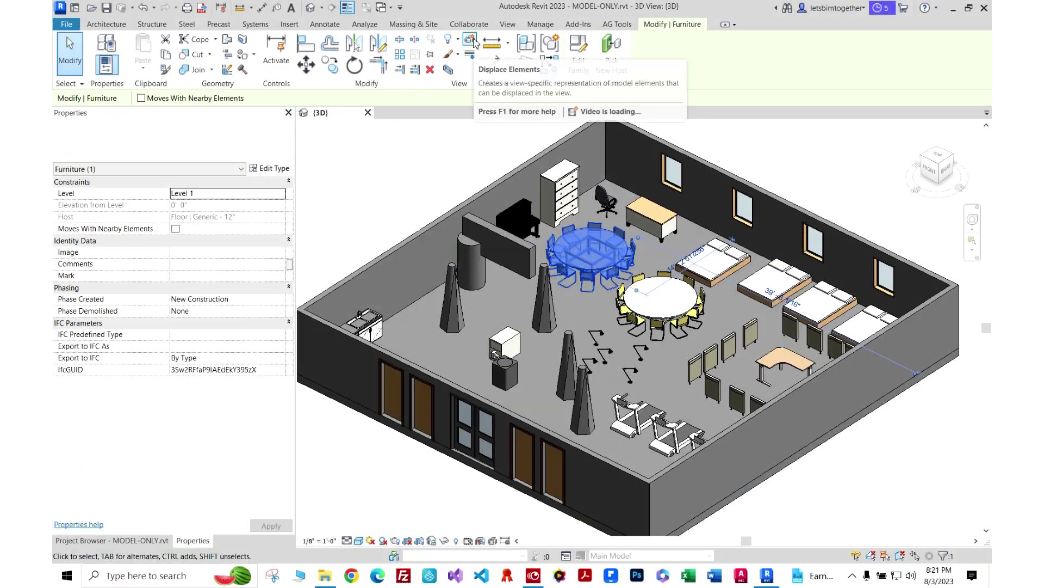
# - Open Prevent Modifications from Add-Ins, move its window, and close it without converting
pyautogui.click(579, 24)
pyautogui.click(117, 55)
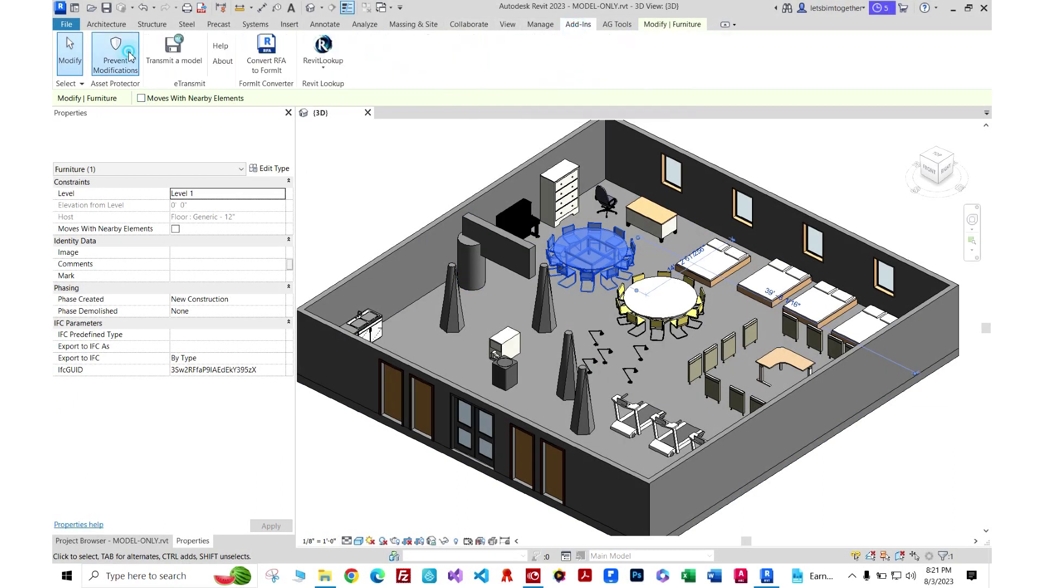
pyautogui.moveTo(208, 33); pyautogui.dragTo(317, 150)
pyautogui.click(445, 137)
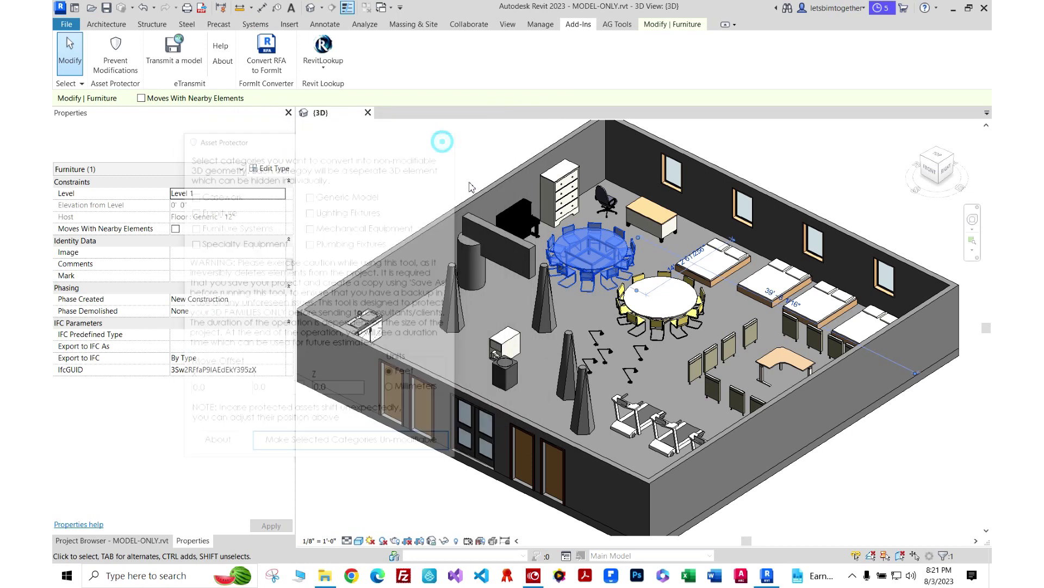
# - Select the lower round dining table, then the upper 84" Diameter table
pyautogui.click(644, 284)
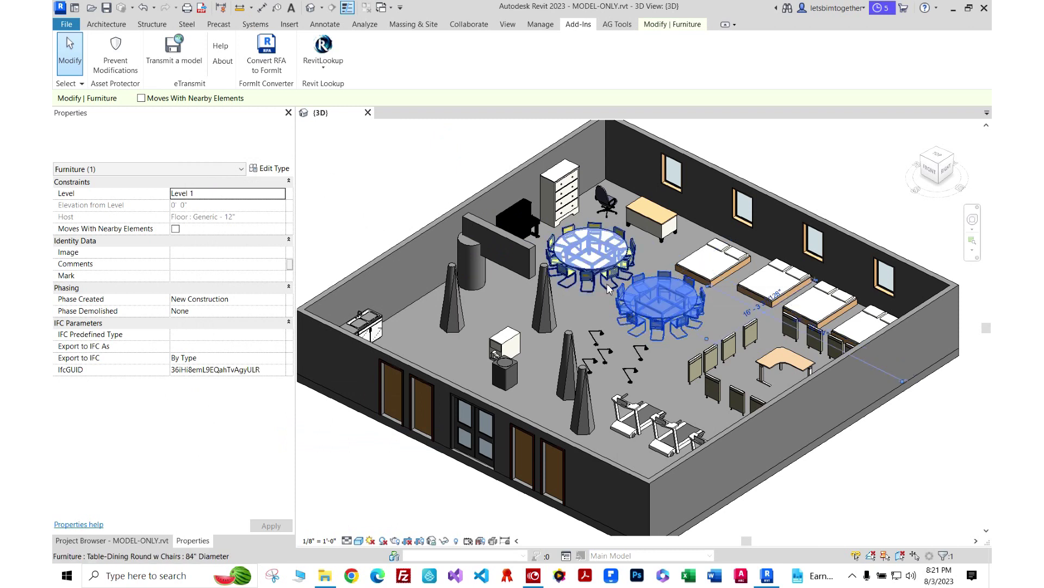
pyautogui.scroll(2, 626, 280)
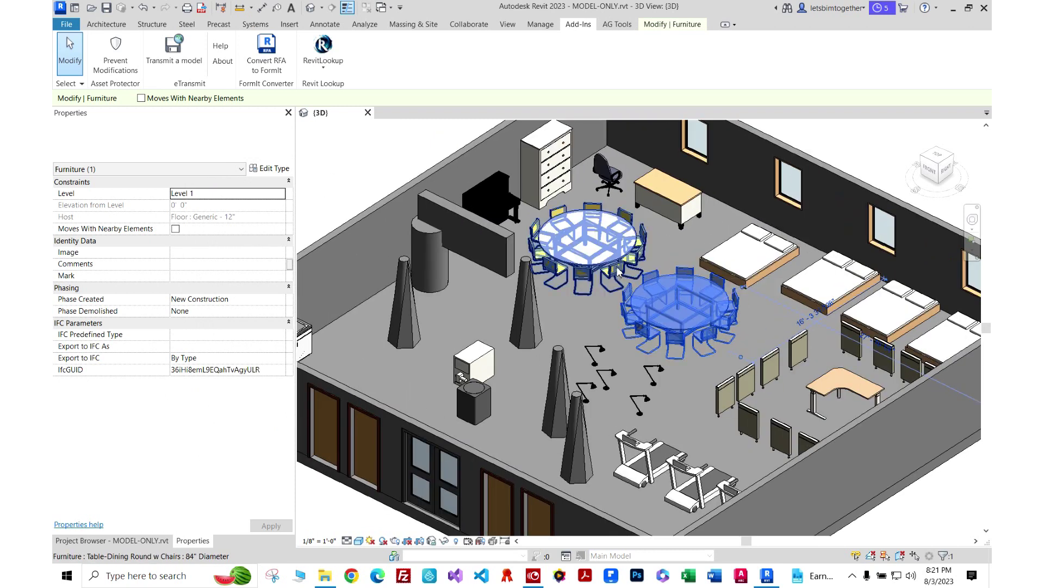
pyautogui.click(601, 259)
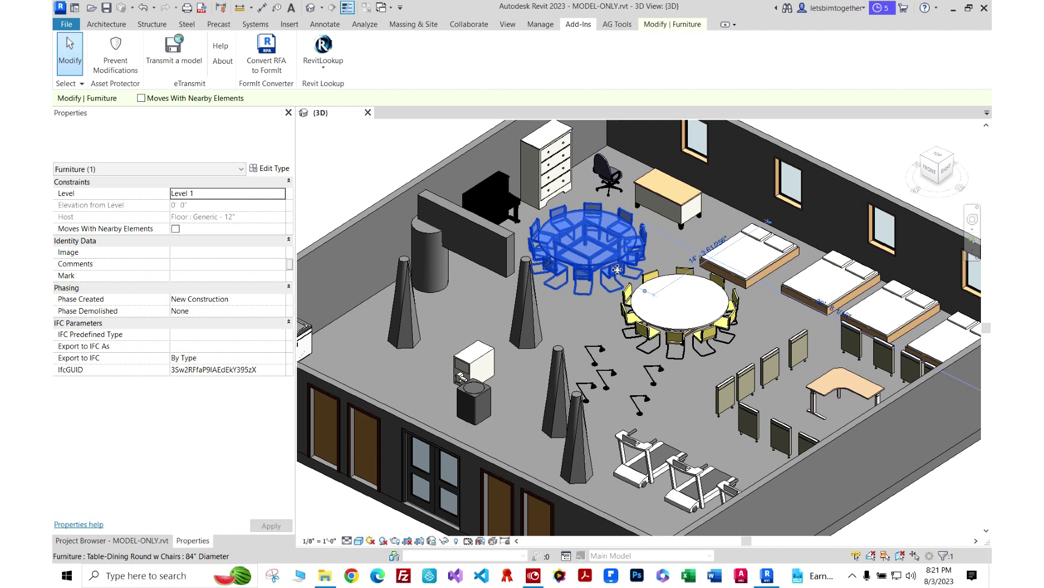
# - Close the table's Type Properties and switch the upper table to the 60" Diameter type
pyautogui.click(270, 168)
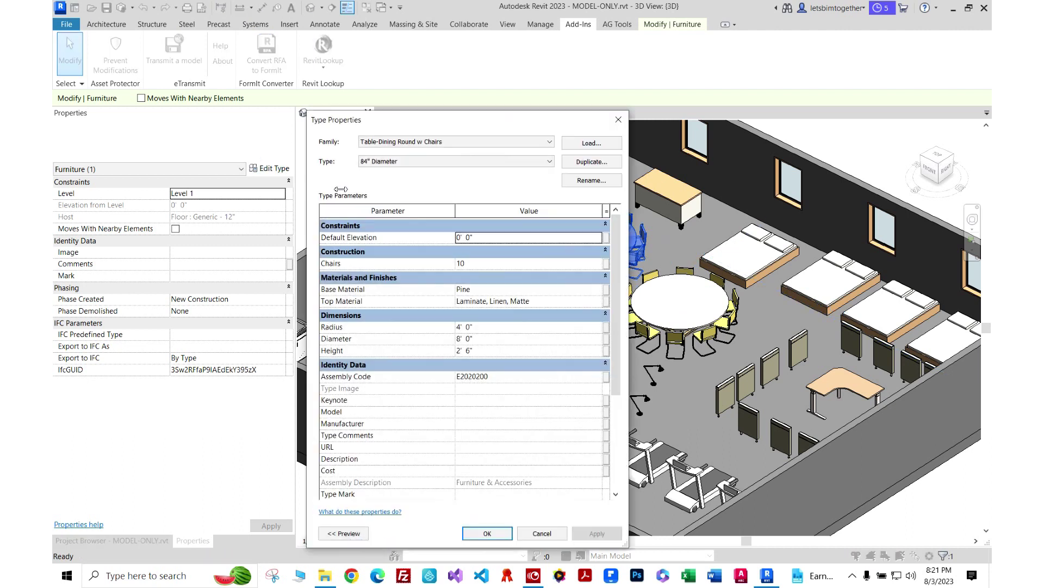
pyautogui.click(619, 119)
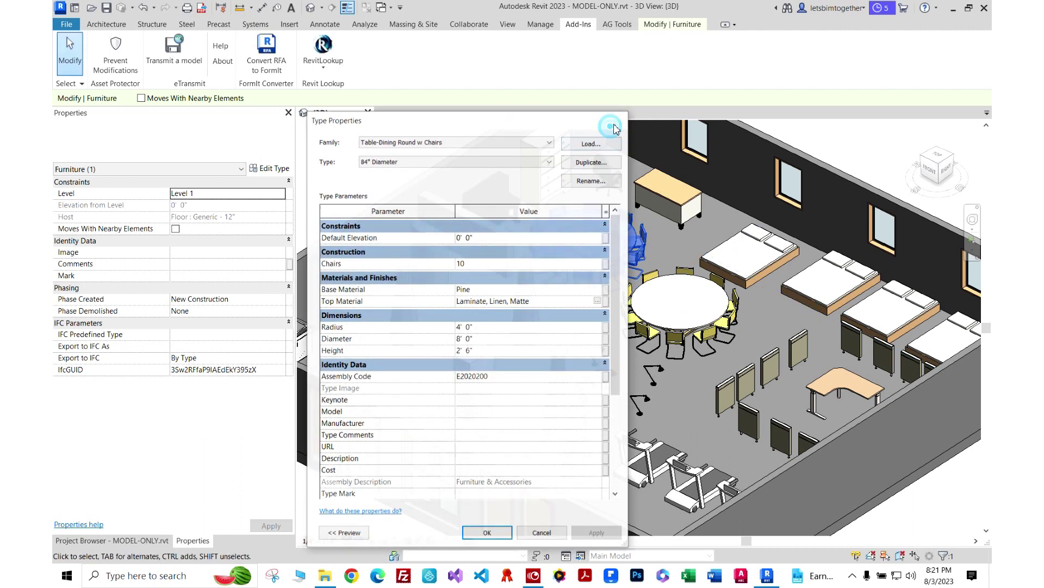
pyautogui.click(229, 156)
pyautogui.click(229, 156)
pyautogui.click(229, 156)
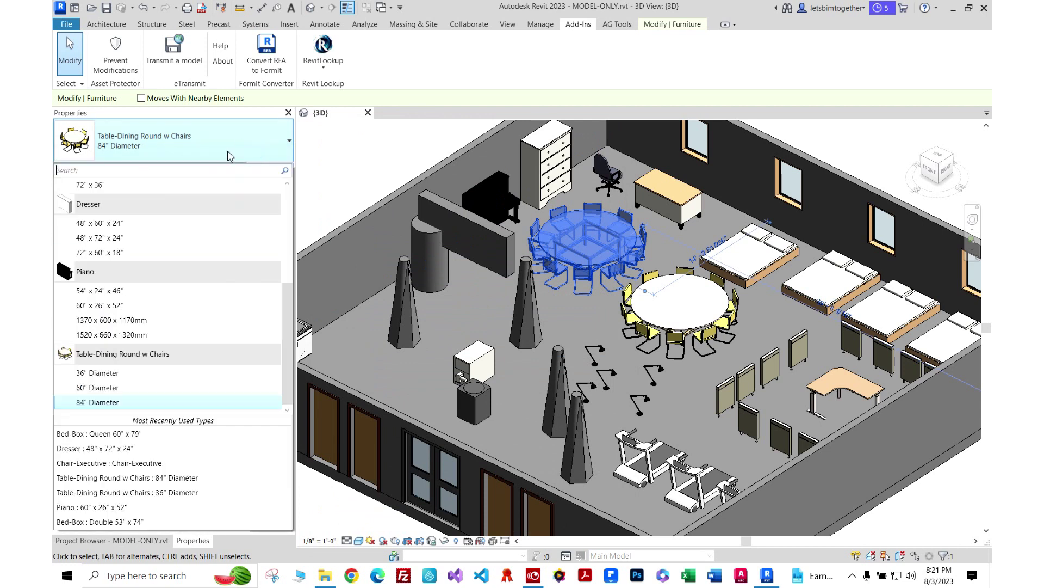
pyautogui.click(133, 397)
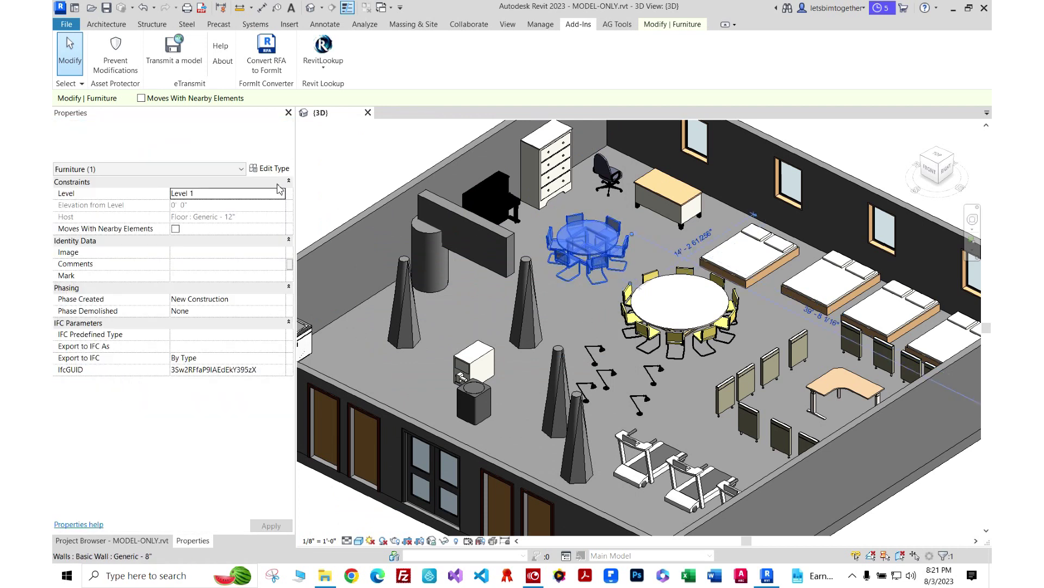
# - Switch the upper table to 36" Diameter, then restore it to 84" Diameter
pyautogui.click(181, 139)
pyautogui.click(183, 141)
pyautogui.click(182, 141)
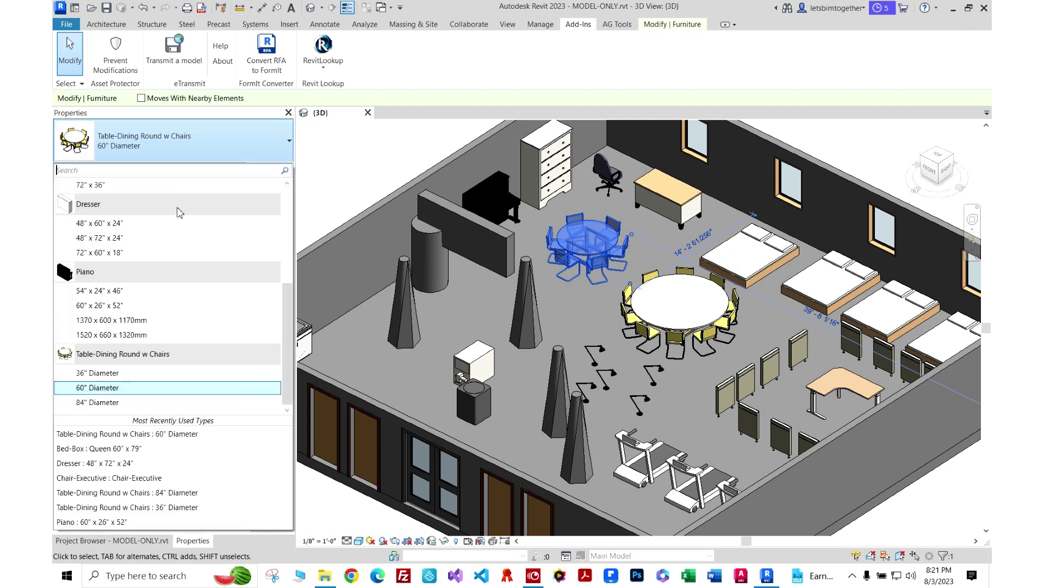
pyautogui.click(148, 372)
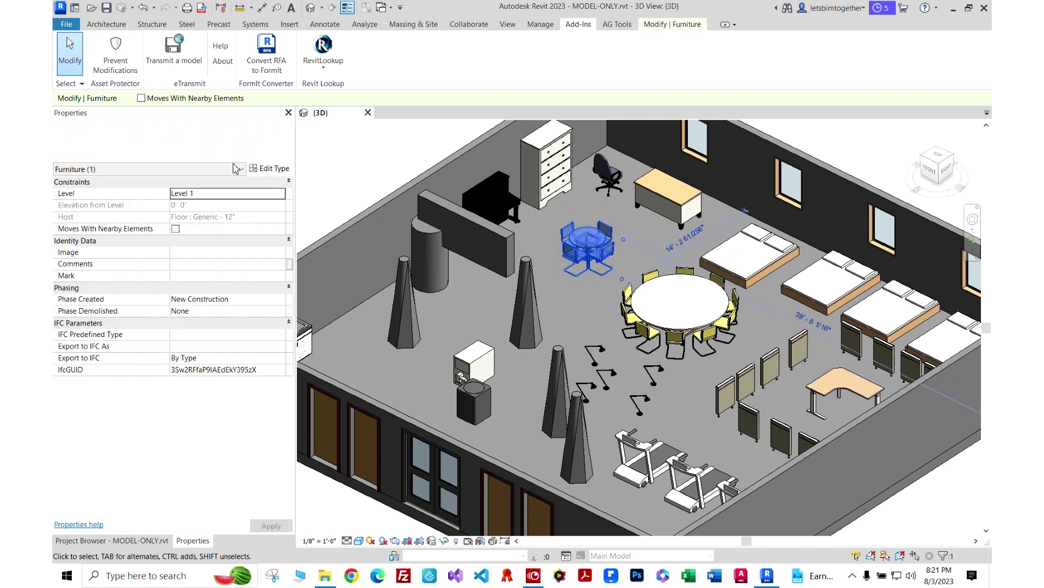
pyautogui.click(231, 140)
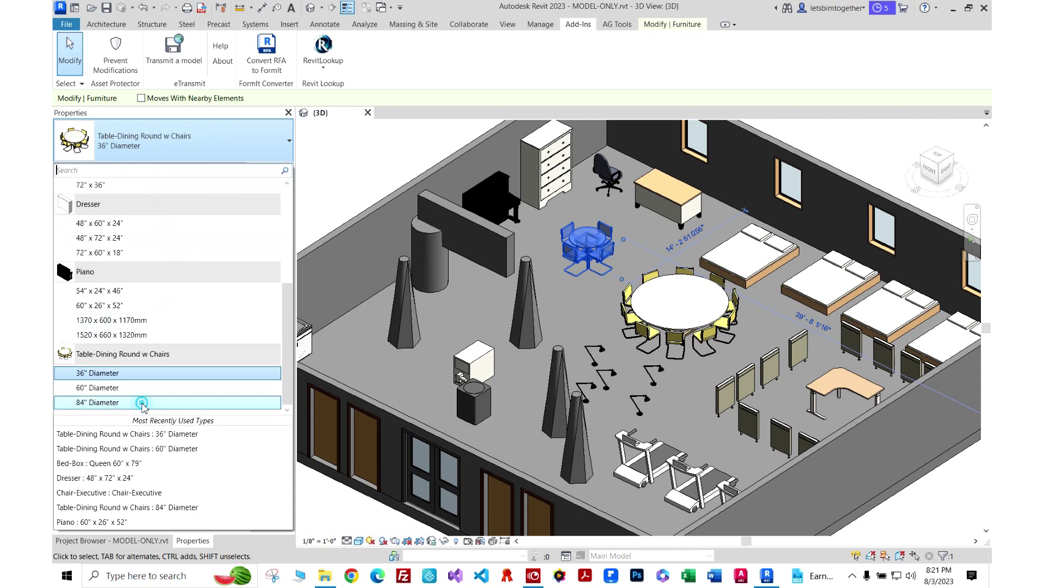
pyautogui.click(150, 387)
# - Select the queen bed and view its list of bed types
pyautogui.keyDown('shift'); pyautogui.moveTo(631, 318); pyautogui.dragTo(581, 282, button='middle'); pyautogui.keyUp('shift')
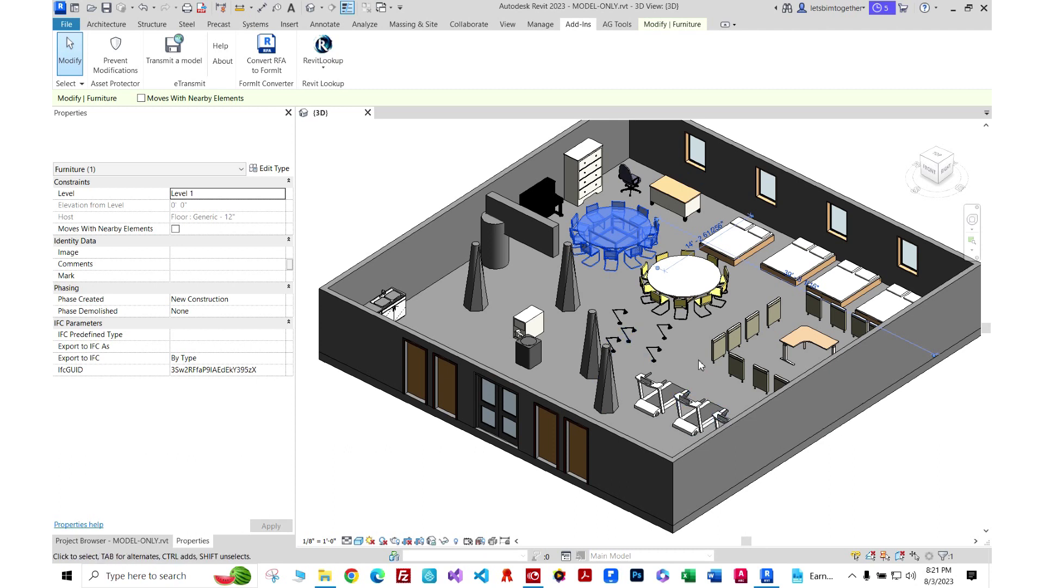
pyautogui.scroll(3, 697, 354)
pyautogui.scroll(-2, 686, 348)
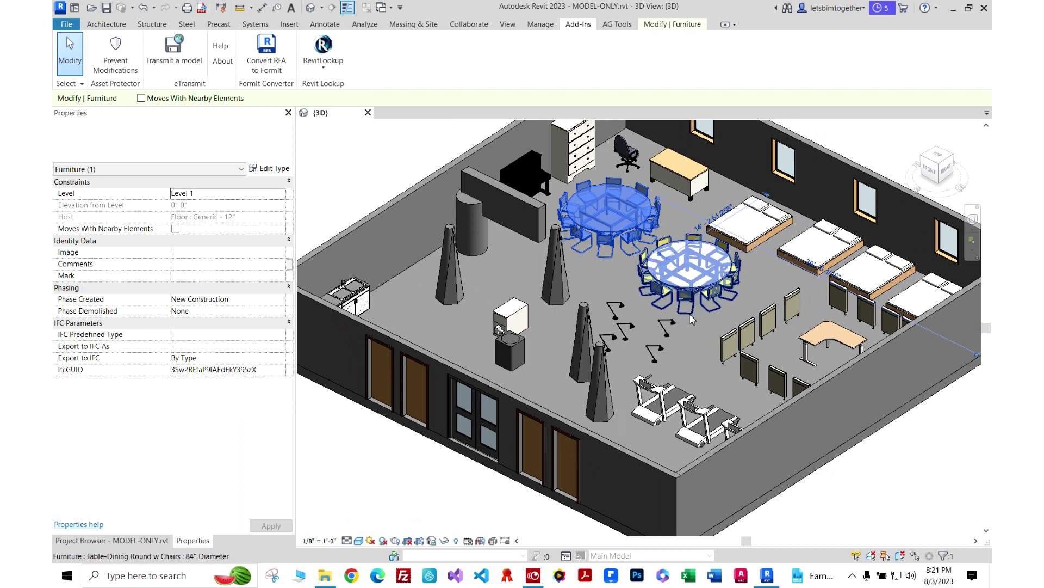
pyautogui.scroll(-4, 776, 326)
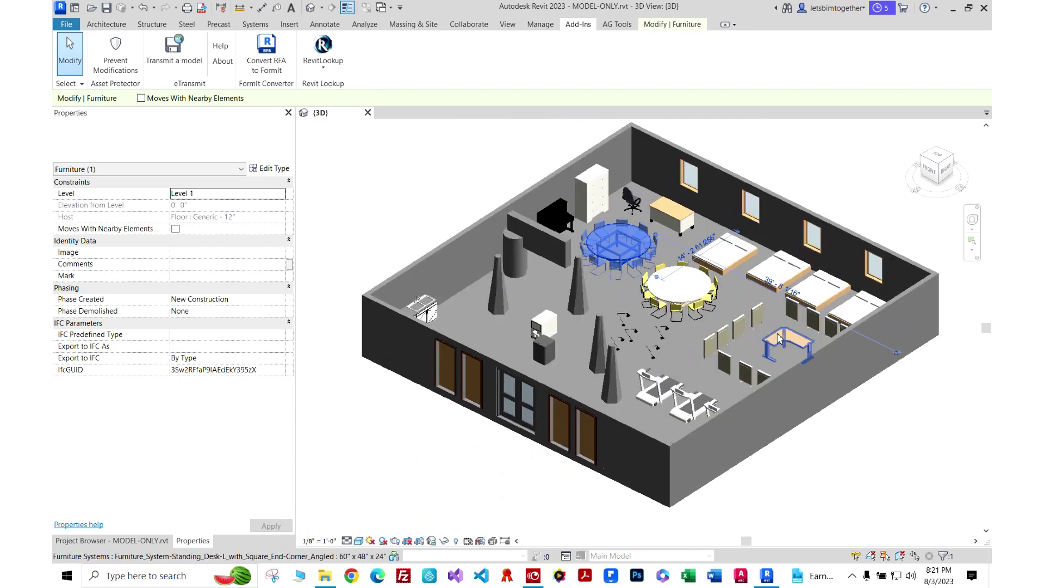
pyautogui.click(767, 280)
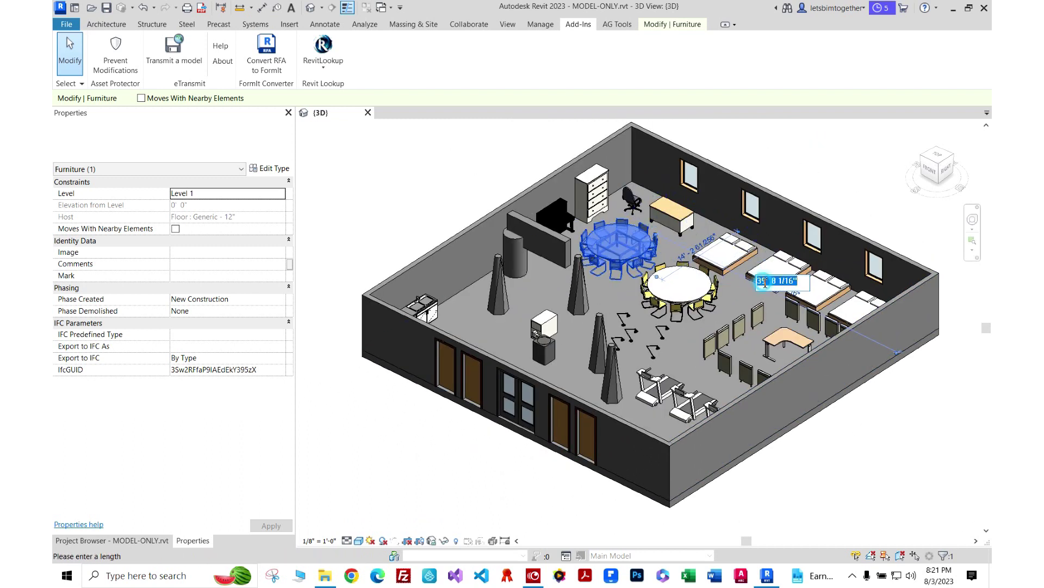
pyautogui.click(782, 258)
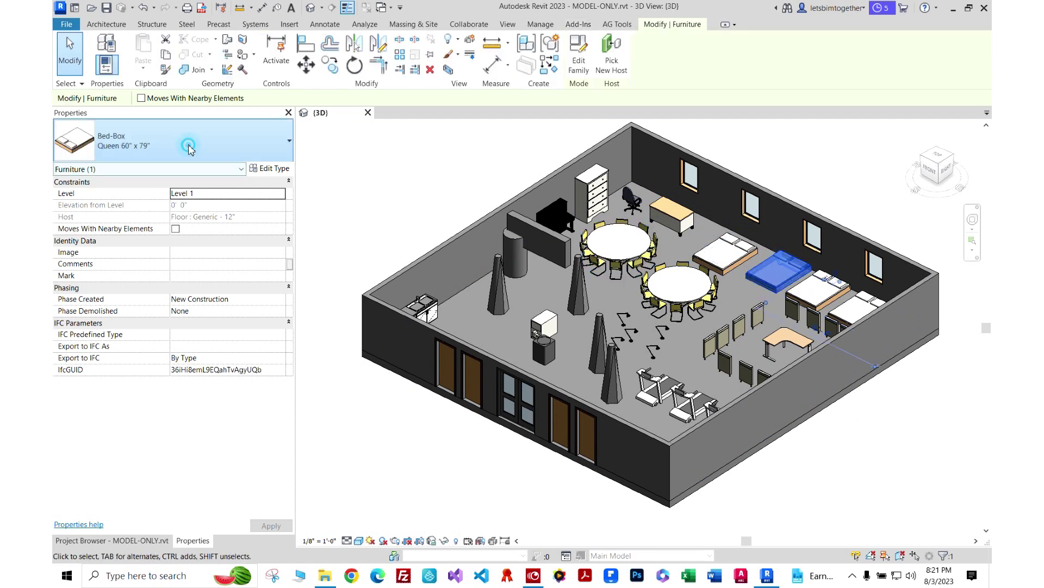
pyautogui.click(191, 150)
pyautogui.scroll(-3, 152, 286)
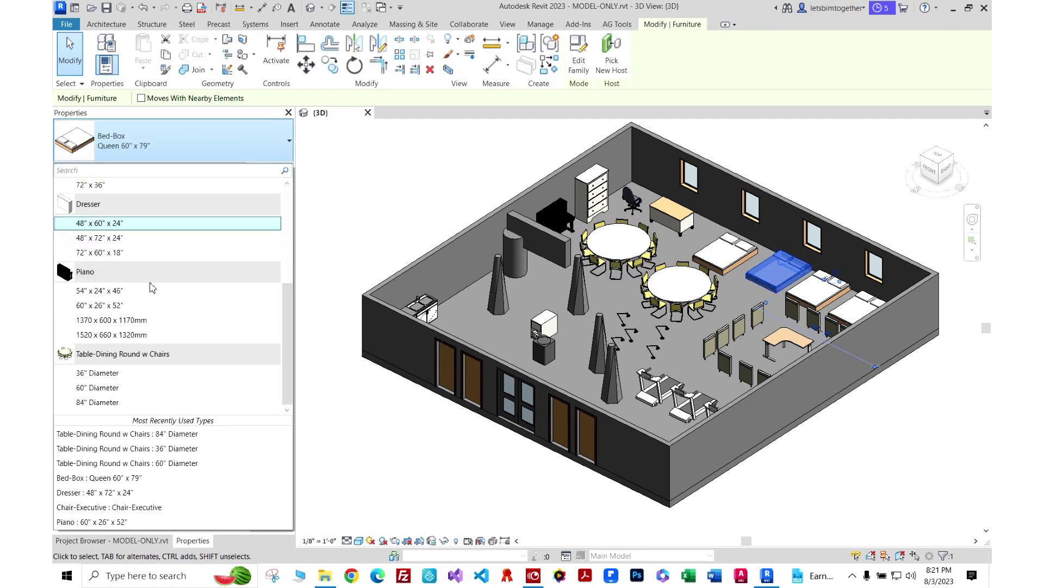
pyautogui.scroll(4, 152, 286)
# - Check Furniture in Prevent Modifications, make it un-modifiable, and acknowledge the 8-family Finished report
pyautogui.click(363, 213)
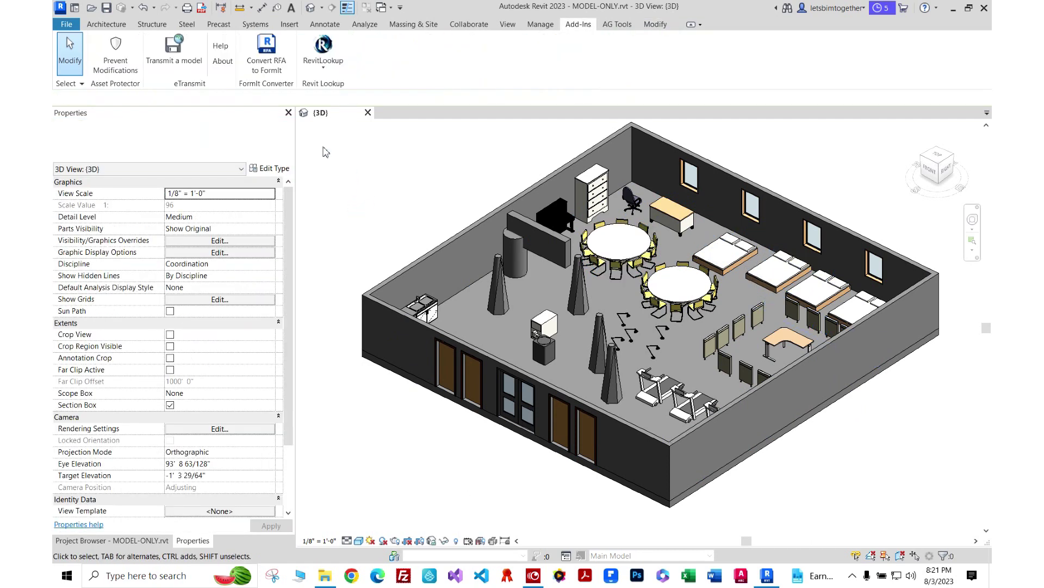
pyautogui.click(136, 71)
pyautogui.moveTo(212, 35); pyautogui.dragTo(317, 127)
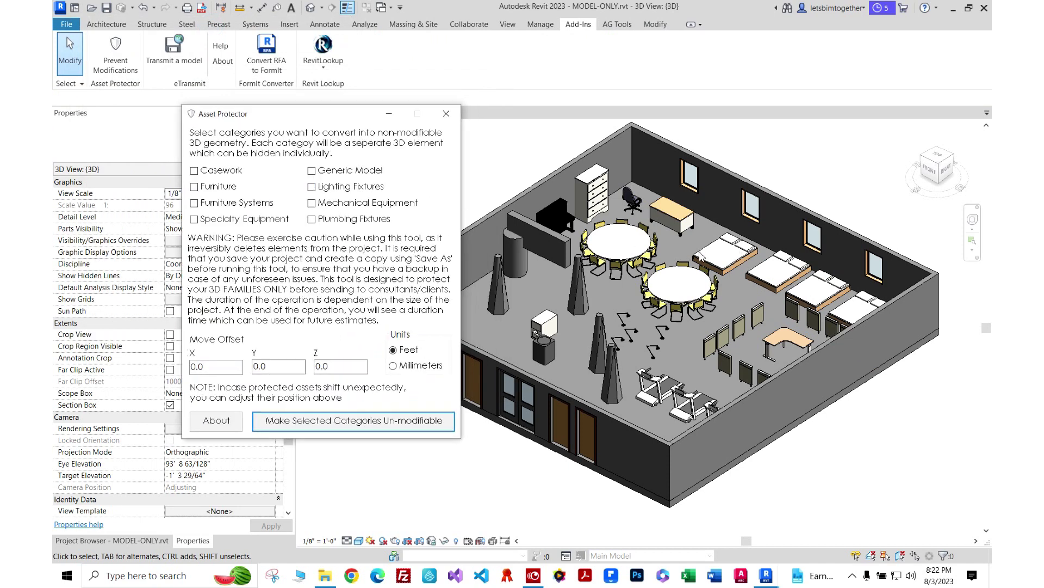
pyautogui.click(223, 188)
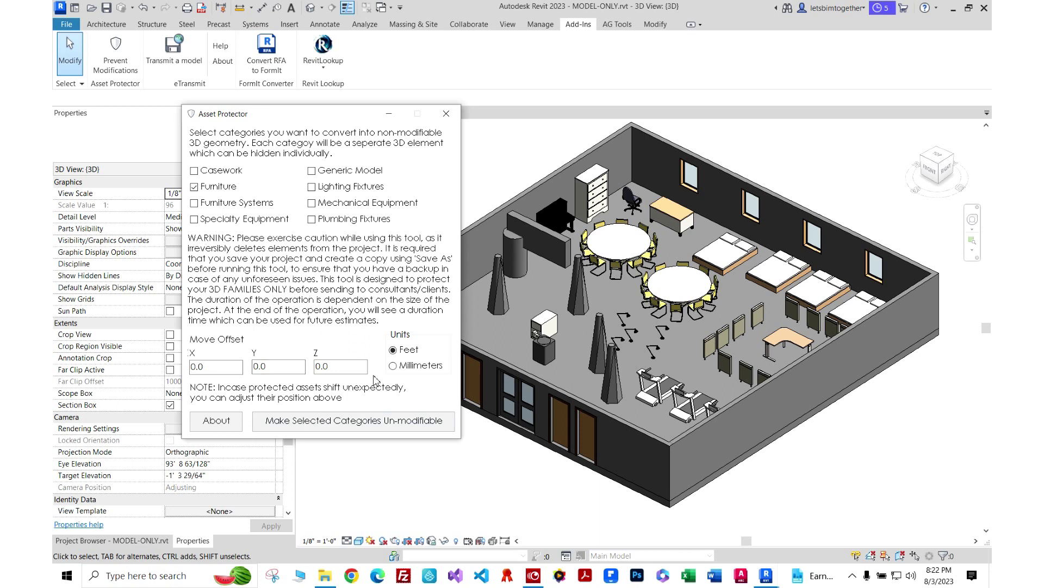
pyautogui.click(362, 424)
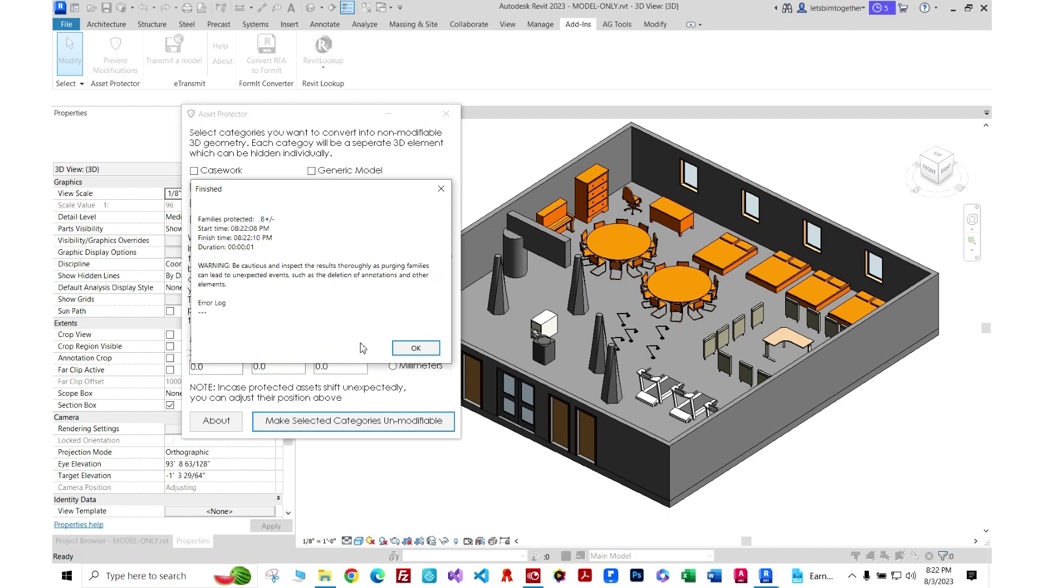
pyautogui.click(415, 348)
# - Select the converted furniture import and explode it into individual pieces
pyautogui.click(446, 113)
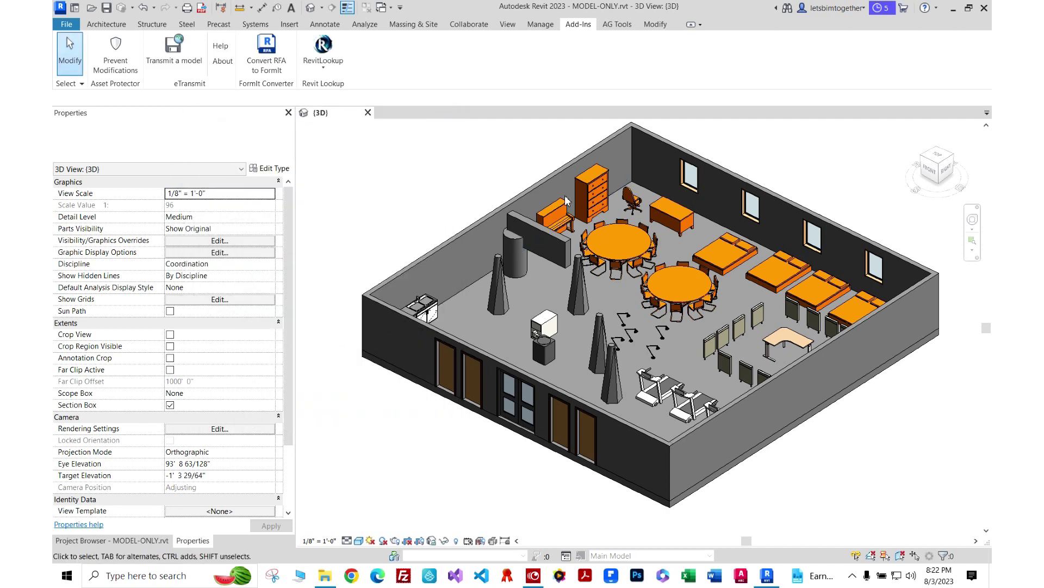
pyautogui.scroll(3, 566, 201)
pyautogui.click(599, 228)
pyautogui.keyDown('shift'); pyautogui.moveTo(599, 228); pyautogui.dragTo(772, 337, button='middle'); pyautogui.keyUp('shift')
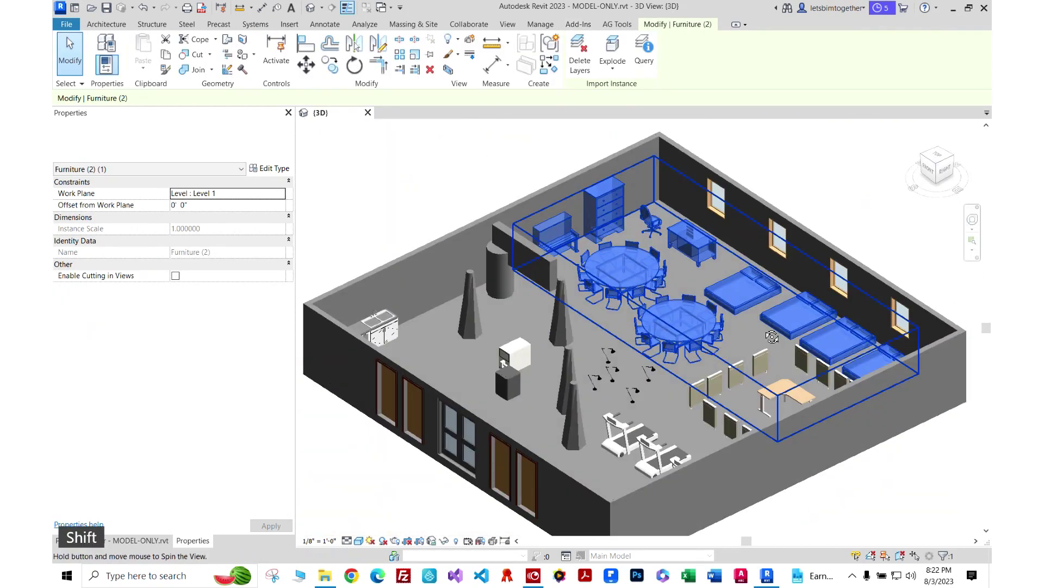
pyautogui.scroll(4, 696, 267)
pyautogui.scroll(-1, 502, 264)
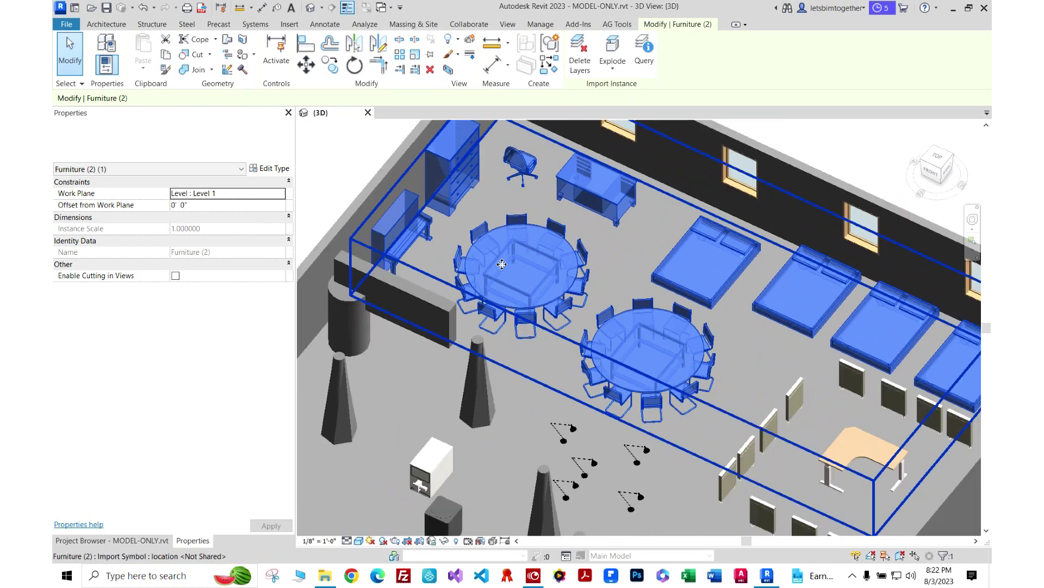
pyautogui.scroll(-3, 523, 250)
pyautogui.scroll(2, 560, 261)
pyautogui.keyDown('shift'); pyautogui.moveTo(563, 268); pyautogui.dragTo(536, 360, button='middle'); pyautogui.keyUp('shift')
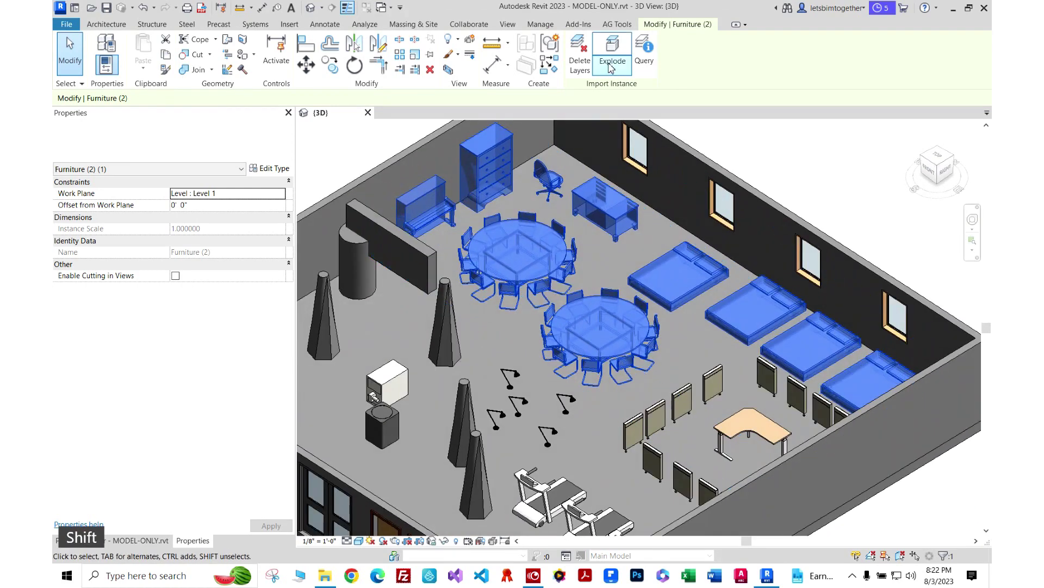
pyautogui.click(611, 64)
# - Select a Breuer chair at the upper table and check its type is Import Symbol
pyautogui.click(609, 381)
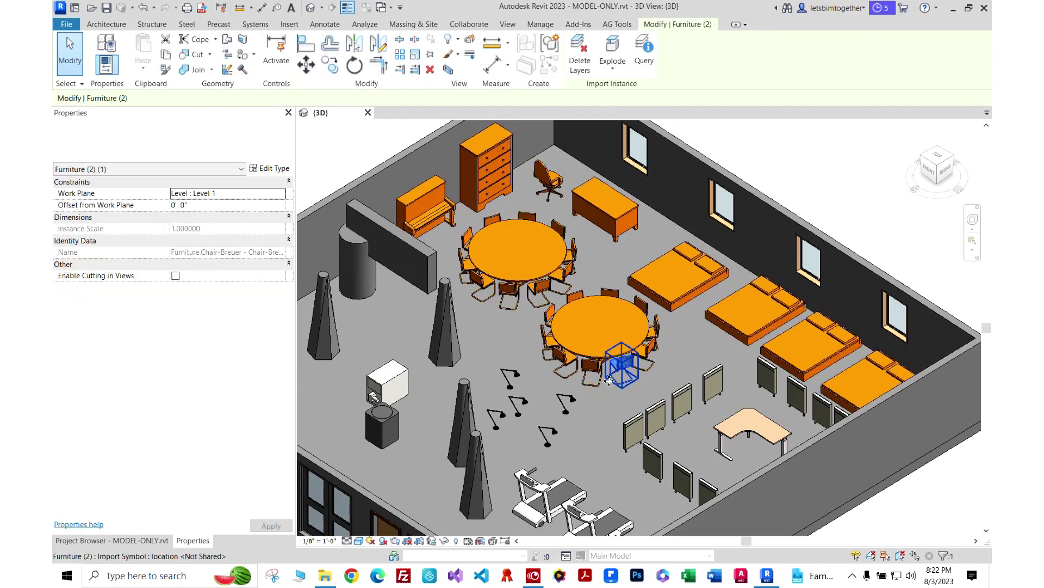
pyautogui.scroll(3, 610, 381)
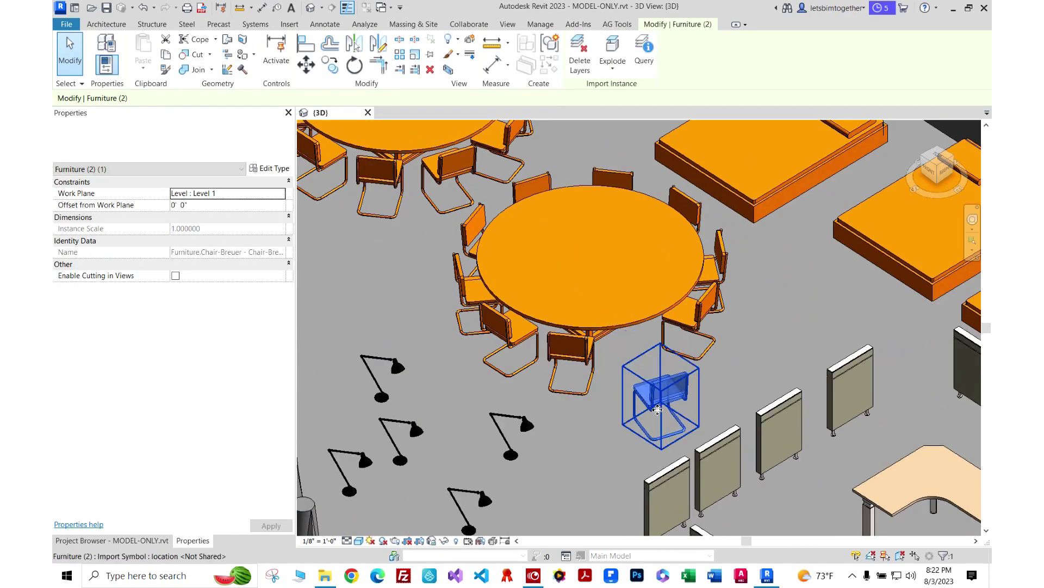
pyautogui.hotkey('ctrl', 'z')
pyautogui.click(593, 330)
pyautogui.scroll(-4, 593, 332)
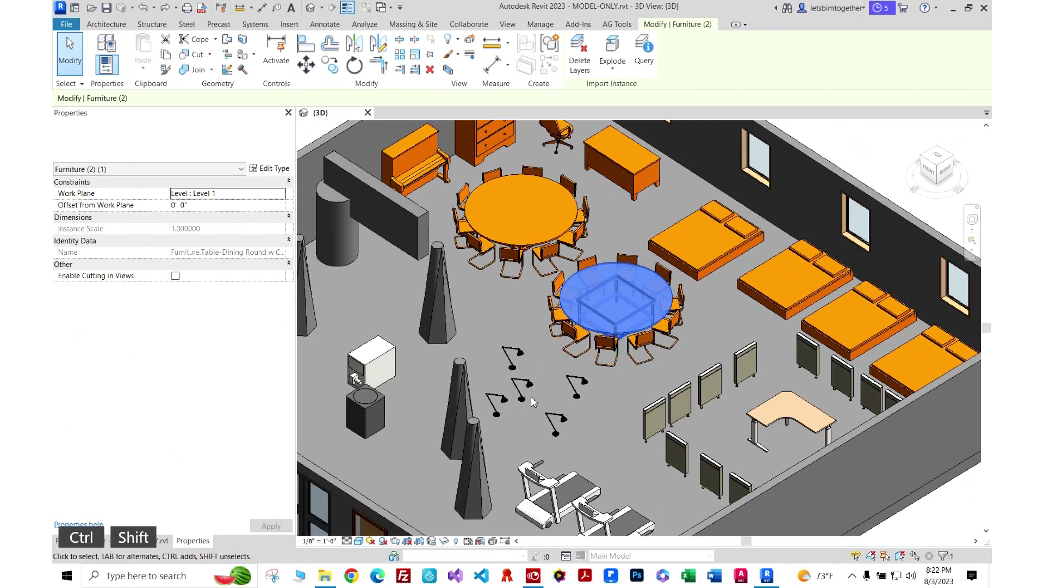
pyautogui.keyDown('shift'); pyautogui.moveTo(531, 399); pyautogui.dragTo(539, 250, button='middle'); pyautogui.keyUp('shift')
pyautogui.press('Escape')
pyautogui.click(536, 253)
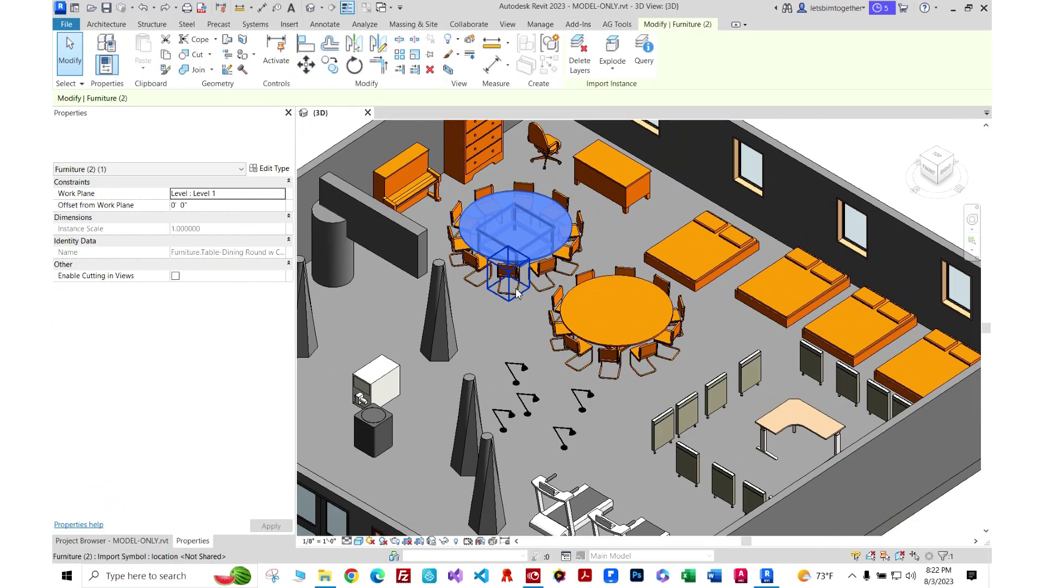
pyautogui.click(515, 292)
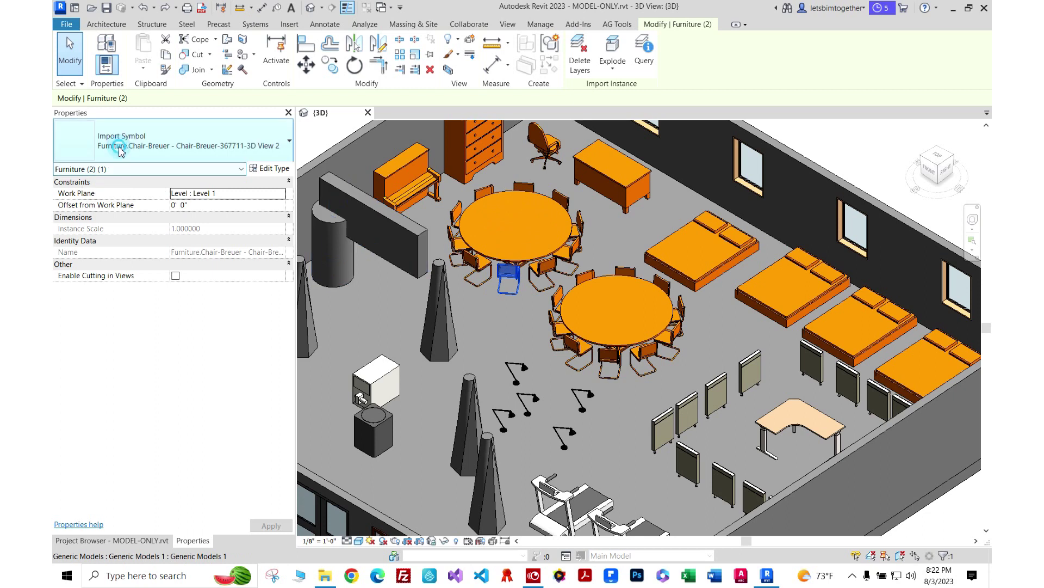
pyautogui.click(120, 151)
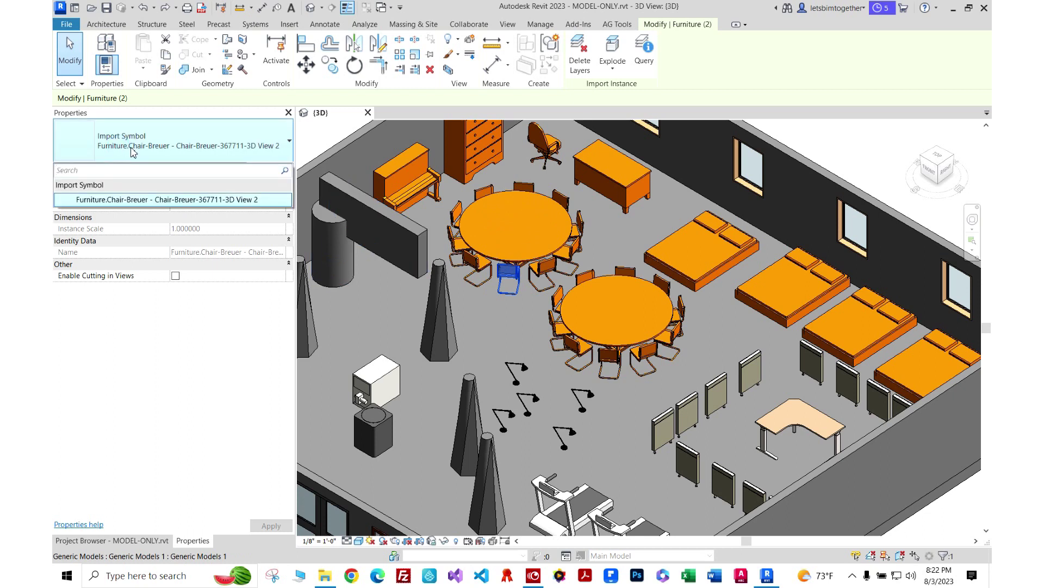
pyautogui.press('Escape')
pyautogui.press('Escape')
pyautogui.moveTo(567, 220); pyautogui.dragTo(540, 234, button='middle')
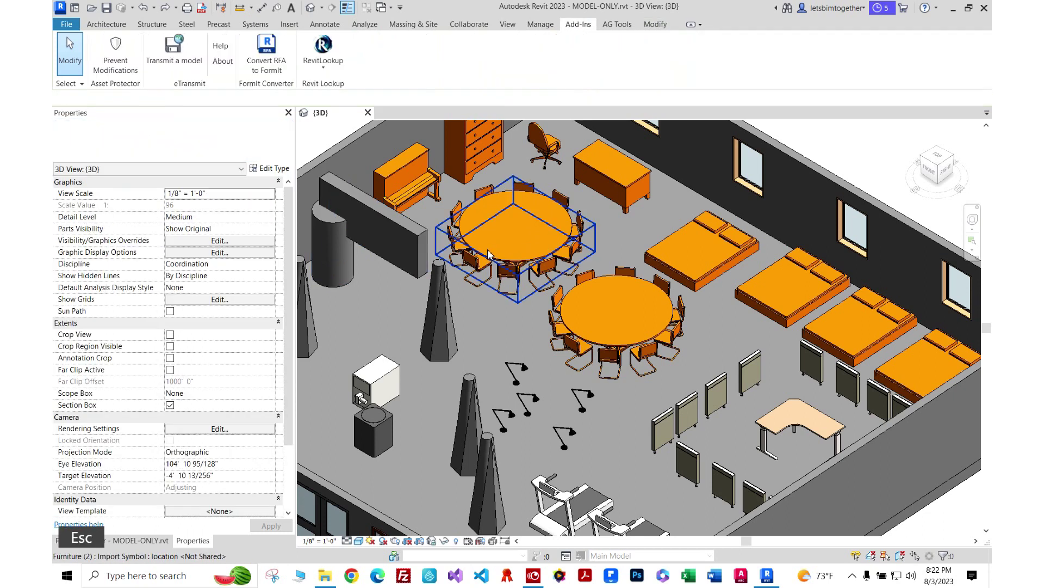
pyautogui.click(555, 235)
pyautogui.press('Escape')
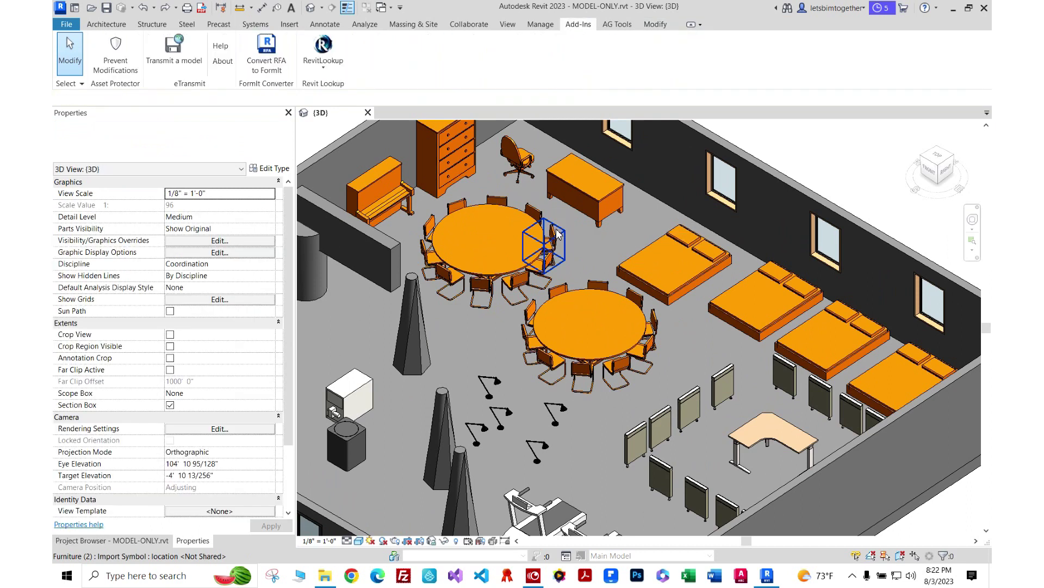
pyautogui.press('v')
pyautogui.press('g')
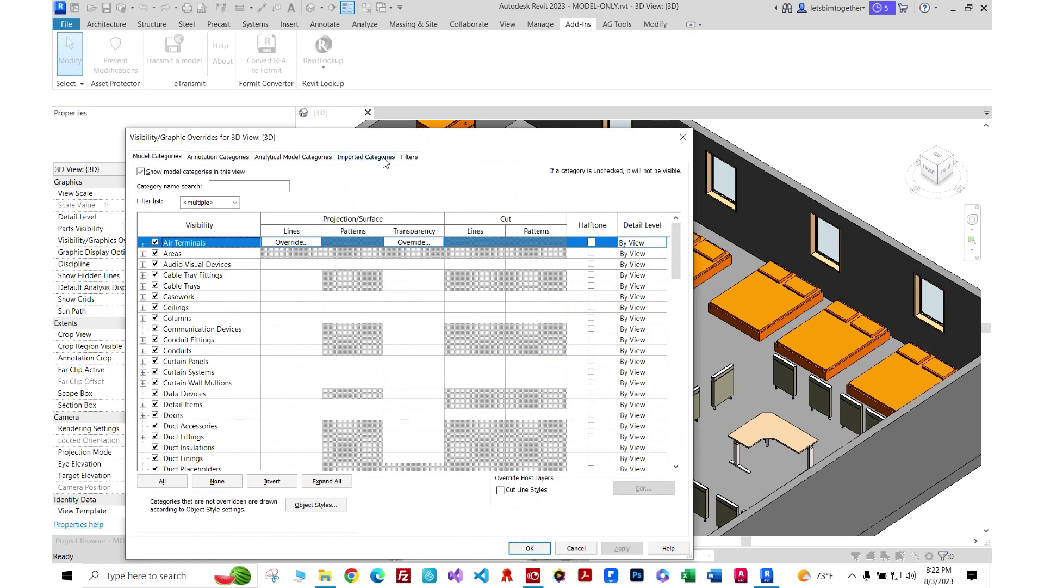
pyautogui.click(385, 158)
pyautogui.click(220, 234)
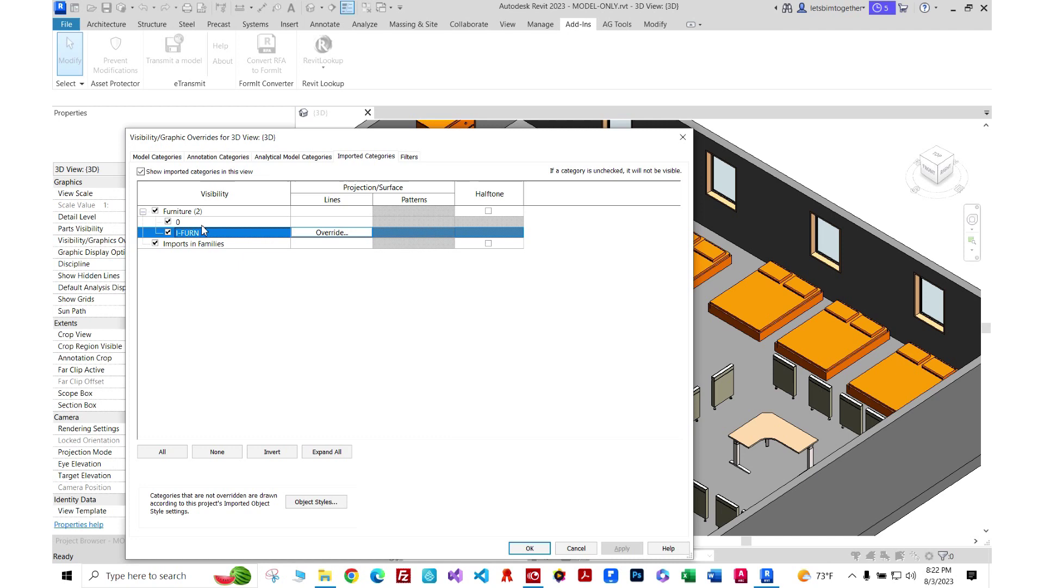
pyautogui.click(201, 222)
pyautogui.click(204, 211)
pyautogui.click(206, 233)
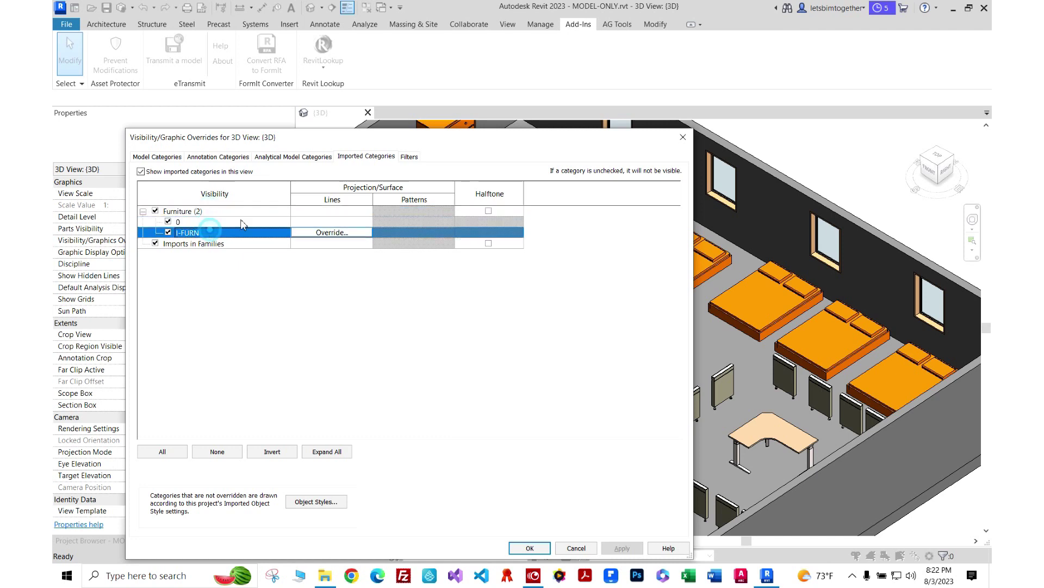
pyautogui.click(683, 140)
pyautogui.click(672, 256)
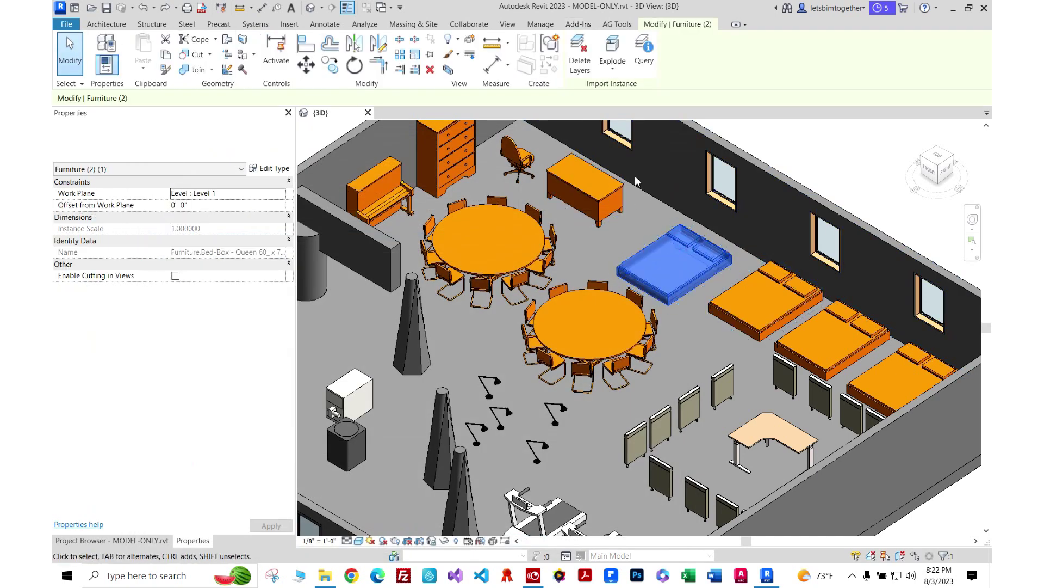
pyautogui.scroll(-3, 651, 234)
pyautogui.keyDown('shift'); pyautogui.moveTo(650, 262); pyautogui.dragTo(619, 281, button='middle'); pyautogui.keyUp('shift')
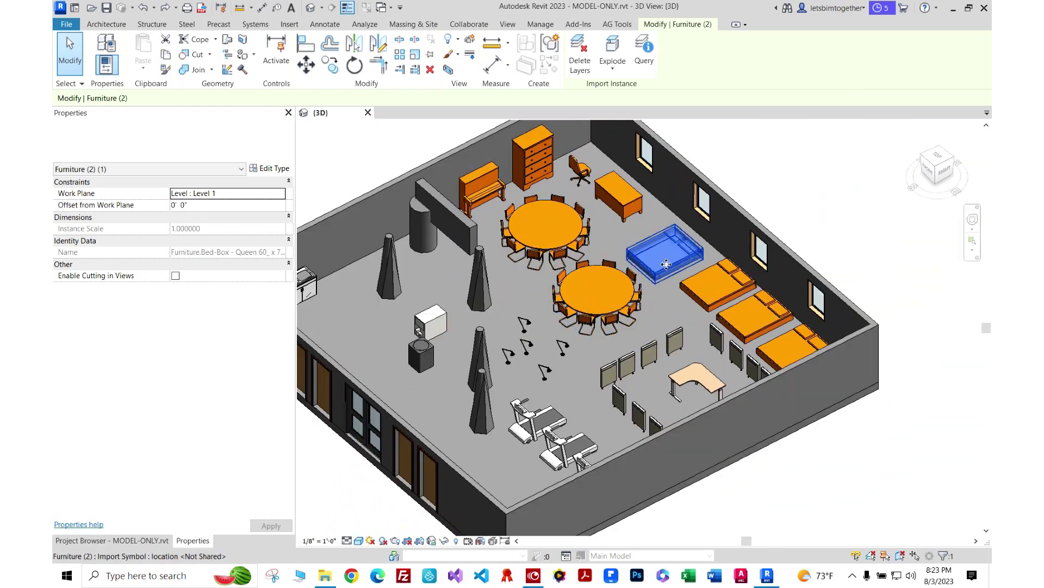
pyautogui.keyDown('shift'); pyautogui.moveTo(549, 333); pyautogui.dragTo(517, 240, button='middle'); pyautogui.keyUp('shift')
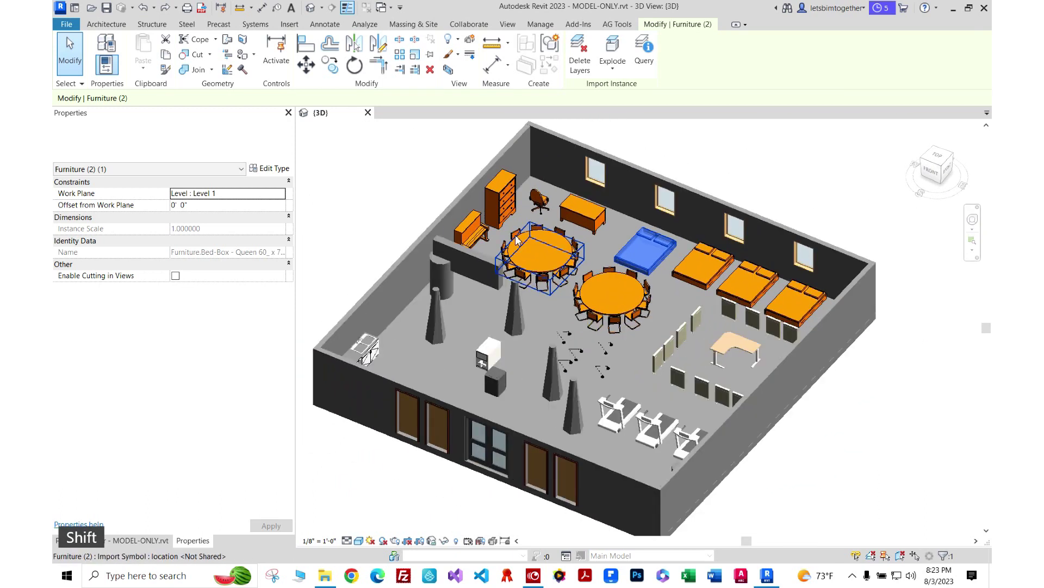
pyautogui.scroll(-2, 516, 240)
pyautogui.press('Escape')
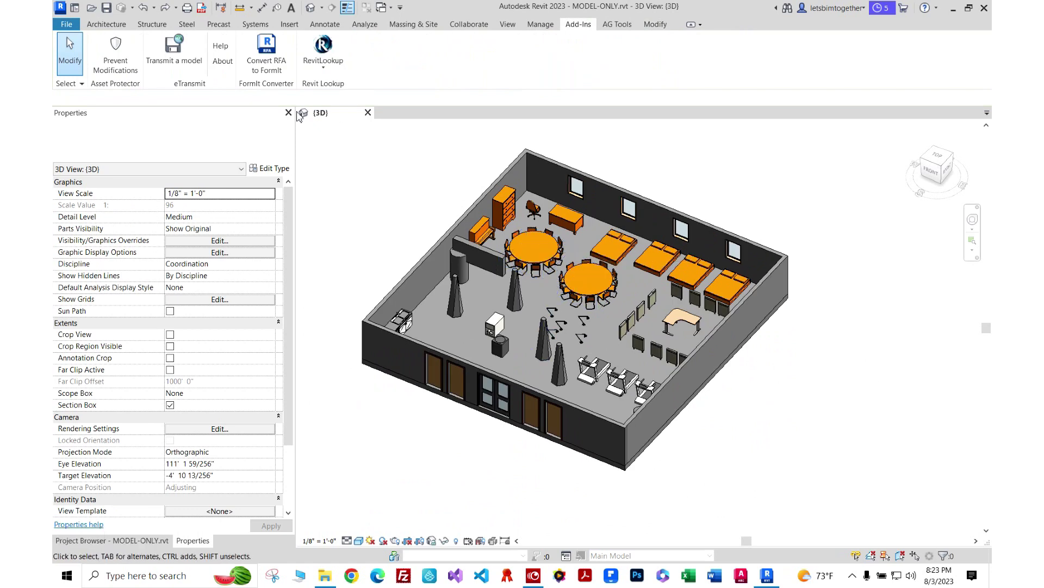
# - Check Furniture, Furniture Systems, Lighting, Mechanical, Plumbing and Generic Model in Prevent Modifications
pyautogui.click(116, 52)
pyautogui.click(125, 114)
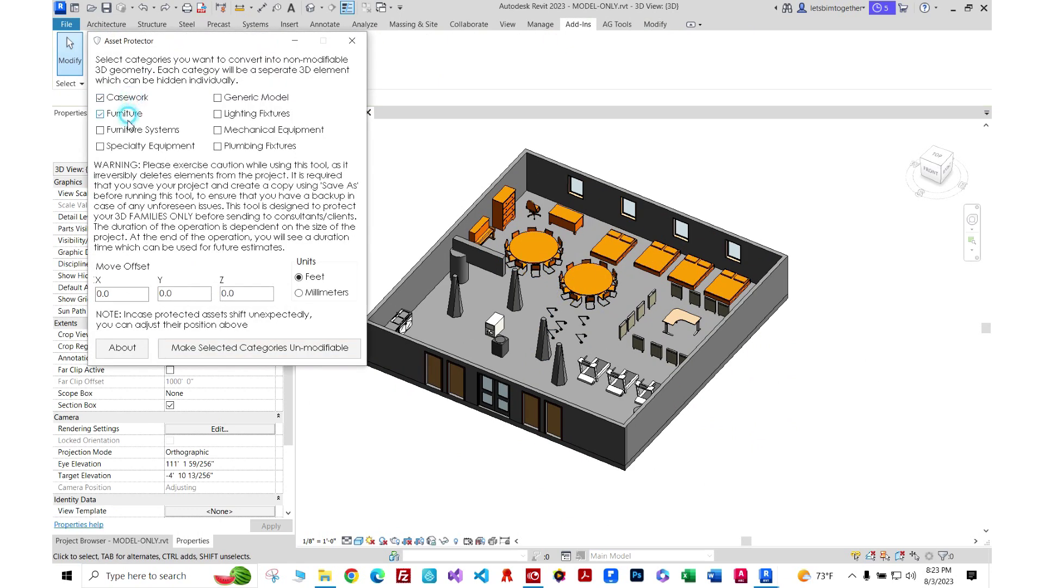
pyautogui.click(131, 129)
pyautogui.click(137, 146)
pyautogui.click(224, 146)
pyautogui.click(229, 131)
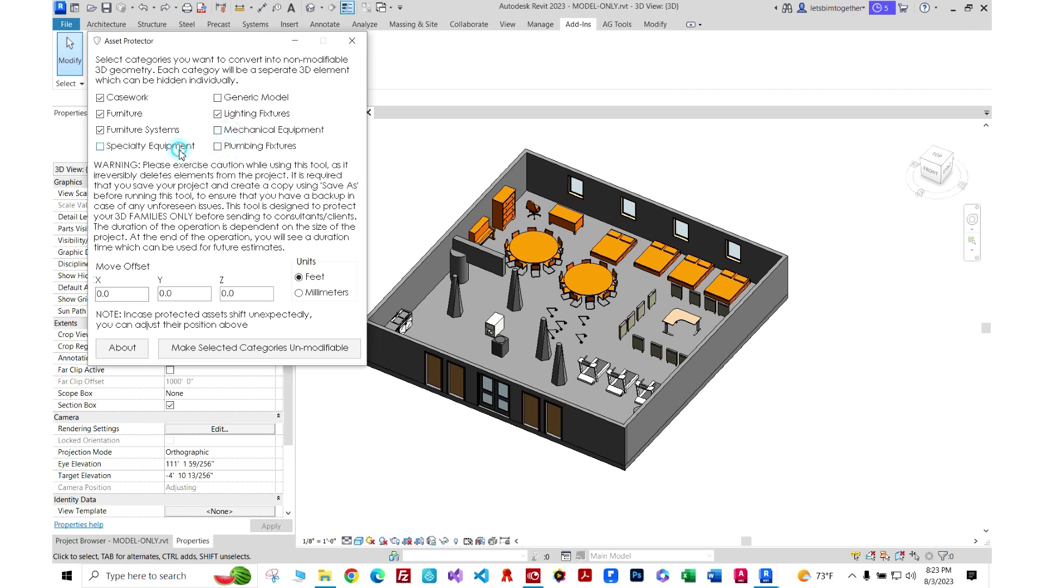
pyautogui.click(223, 145)
pyautogui.click(223, 132)
pyautogui.click(228, 99)
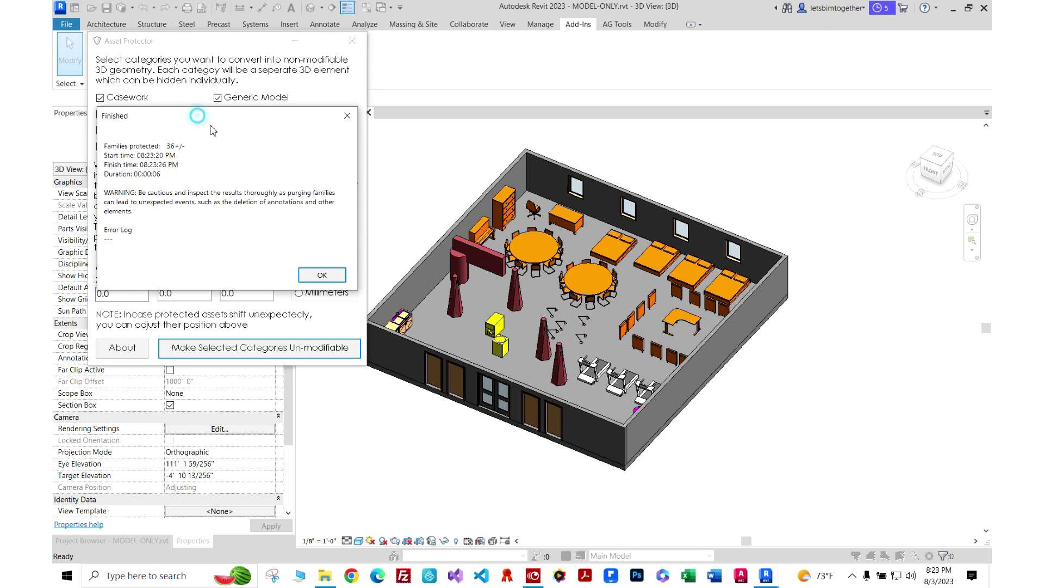
# - Move the 36-family Finished report off the model to inspect the converted furniture
pyautogui.moveTo(198, 116); pyautogui.dragTo(496, 178)
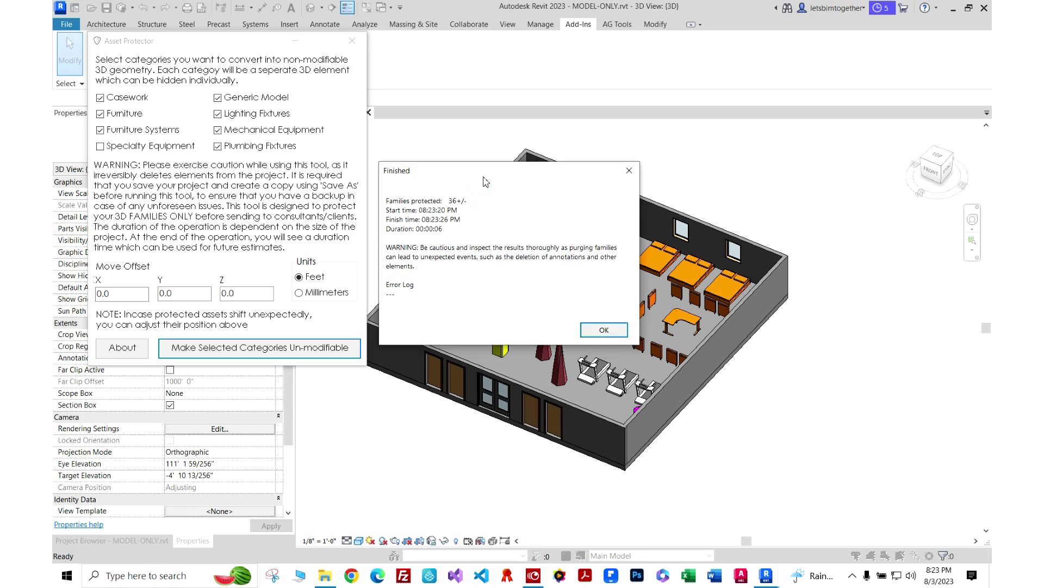
pyautogui.moveTo(484, 189); pyautogui.dragTo(355, 188)
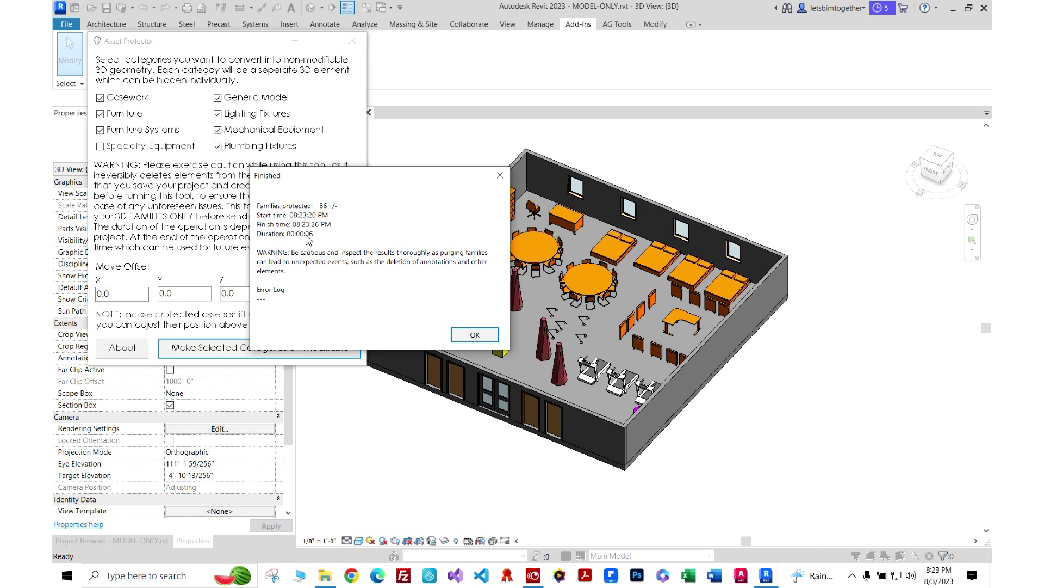
pyautogui.click(499, 176)
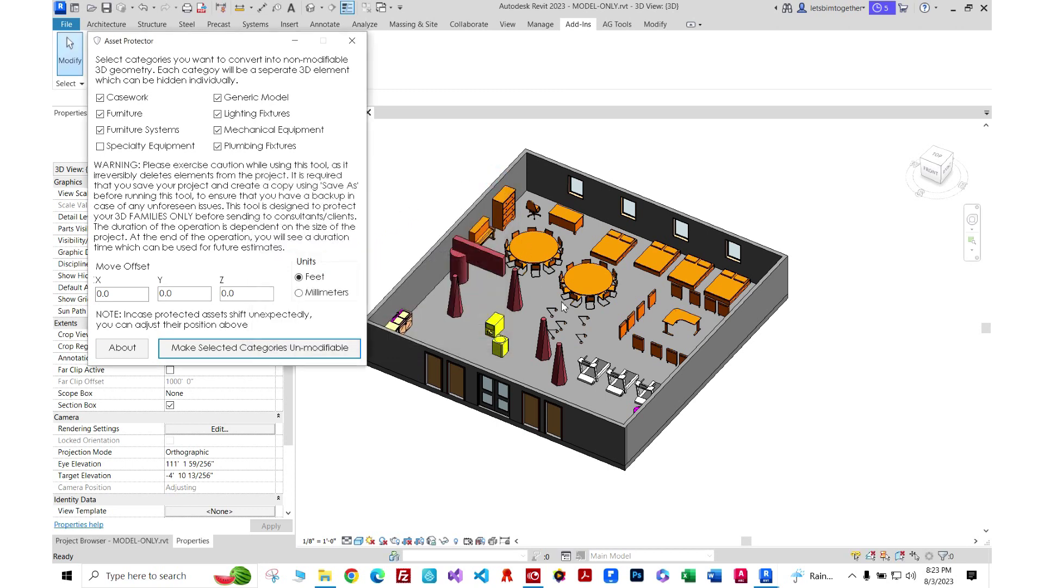
pyautogui.click(352, 40)
pyautogui.keyDown('shift'); pyautogui.moveTo(809, 310); pyautogui.dragTo(504, 161, button='middle'); pyautogui.keyUp('shift')
pyautogui.scroll(5, 391, 161)
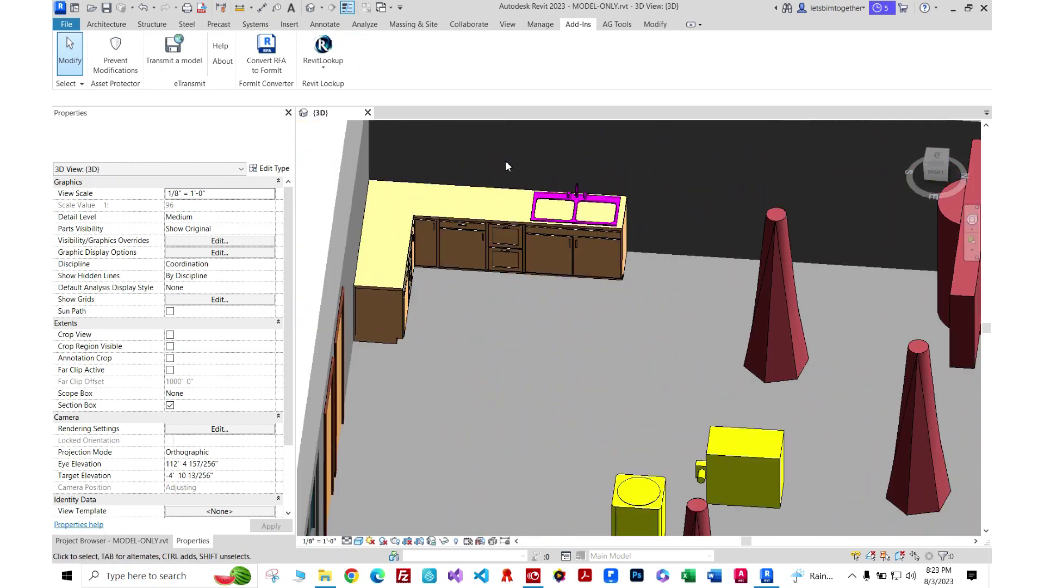
pyautogui.click(491, 220)
pyautogui.press('b')
pyautogui.press('x')
pyautogui.scroll(5, 427, 250)
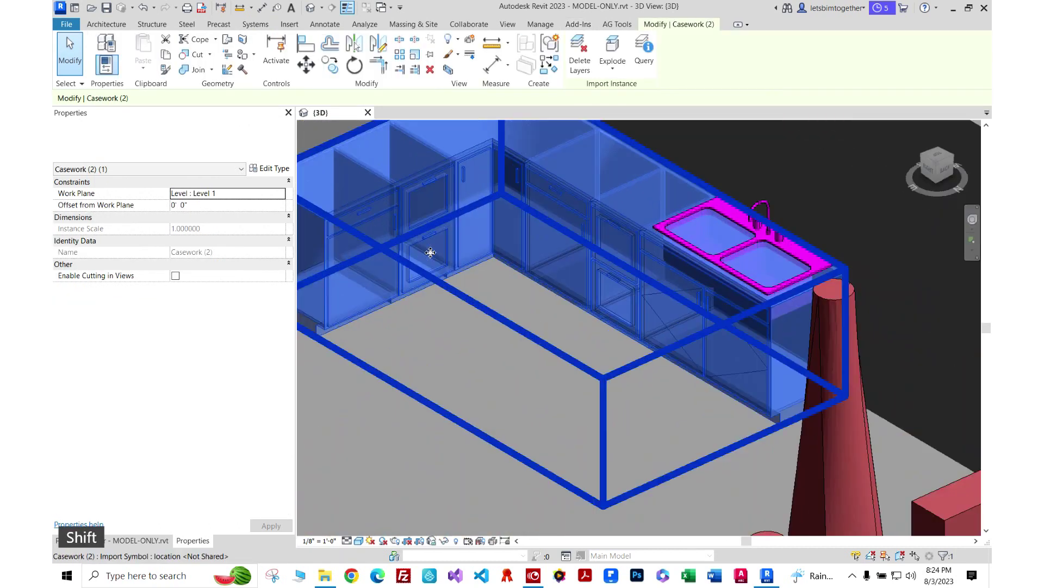
pyautogui.press('Escape')
pyautogui.keyDown('shift'); pyautogui.moveTo(427, 250); pyautogui.dragTo(646, 347, button='middle'); pyautogui.keyUp('shift')
pyautogui.scroll(-5, 689, 252)
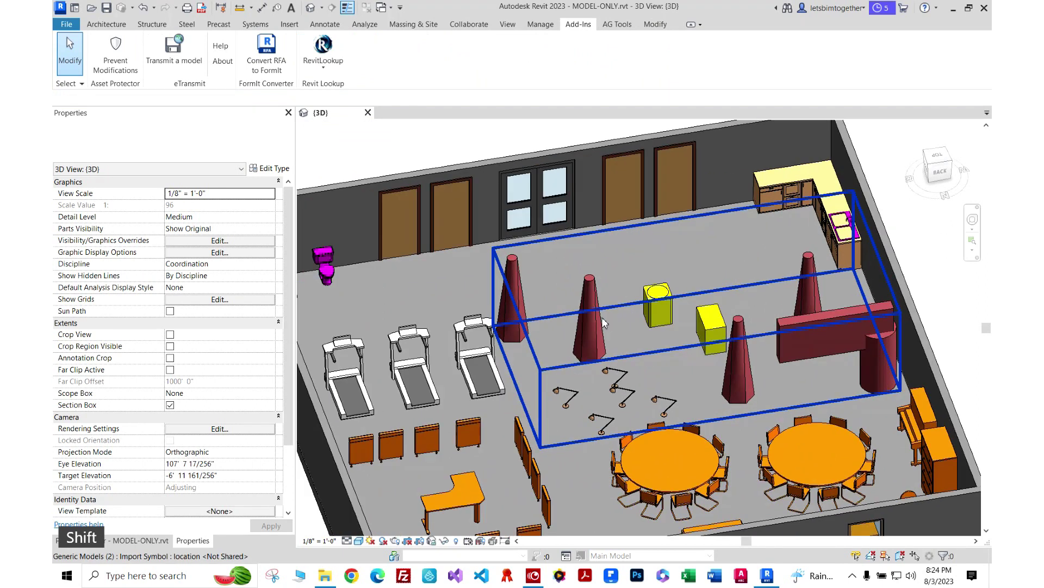
pyautogui.click(602, 322)
pyautogui.scroll(2, 602, 322)
pyautogui.click(617, 271)
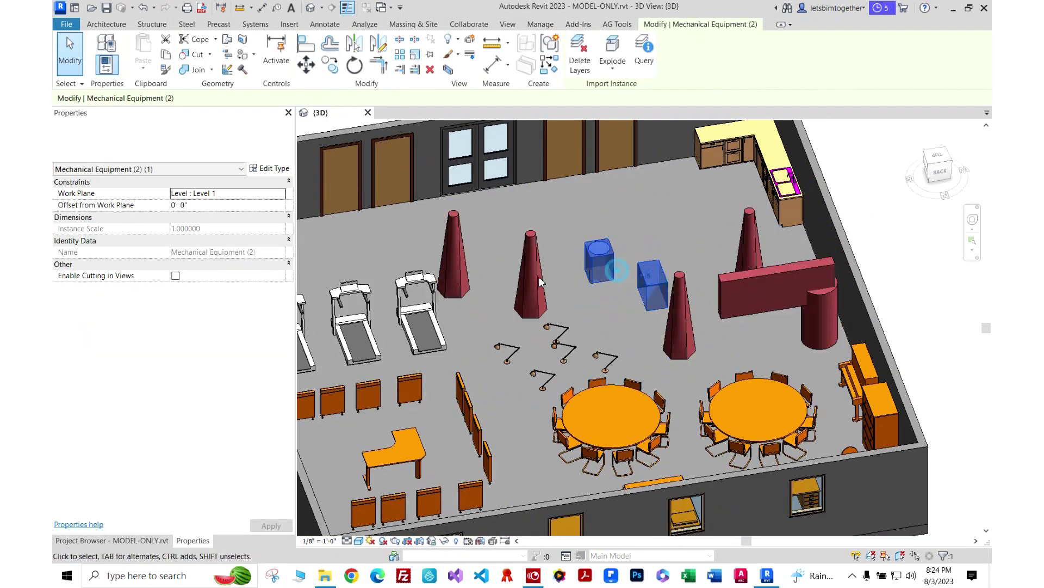
pyautogui.keyDown('shift'); pyautogui.moveTo(540, 281); pyautogui.dragTo(678, 217, button='middle'); pyautogui.keyUp('shift')
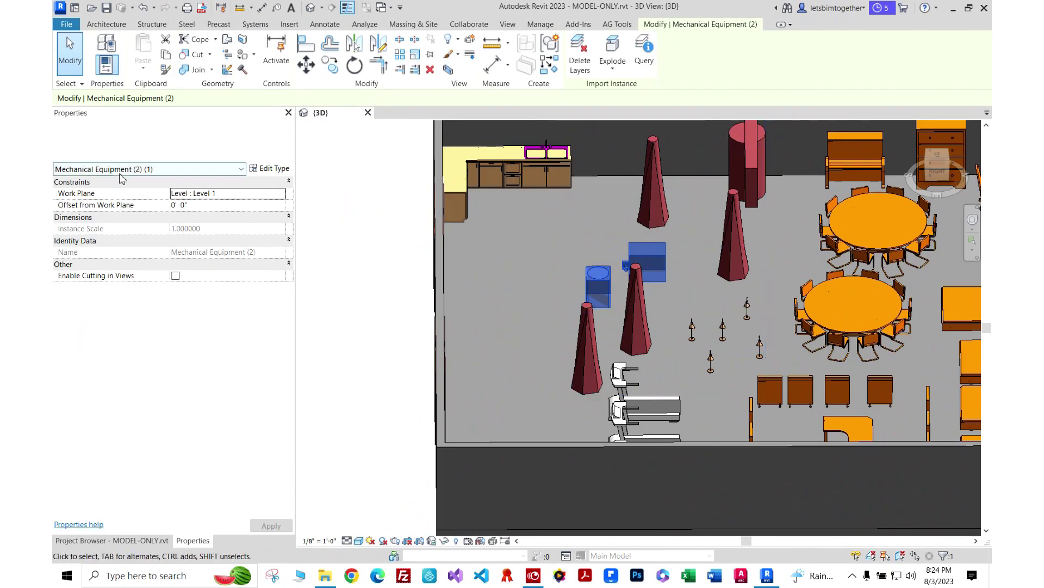
pyautogui.moveTo(550, 199); pyautogui.dragTo(442, 147)
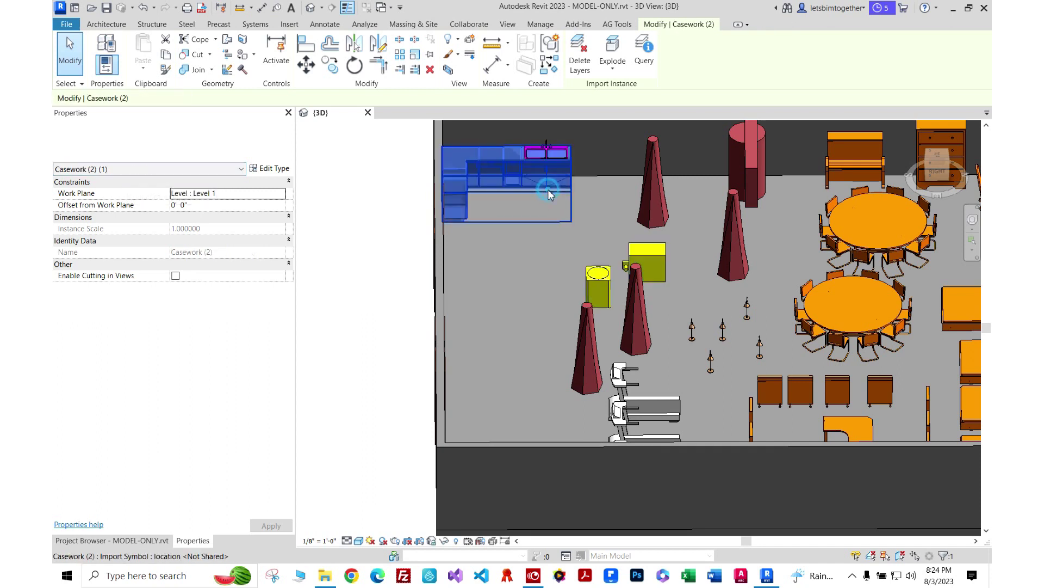
pyautogui.keyDown('shift'); pyautogui.moveTo(566, 234); pyautogui.dragTo(605, 259, button='middle'); pyautogui.keyUp('shift')
pyautogui.scroll(3, 605, 259)
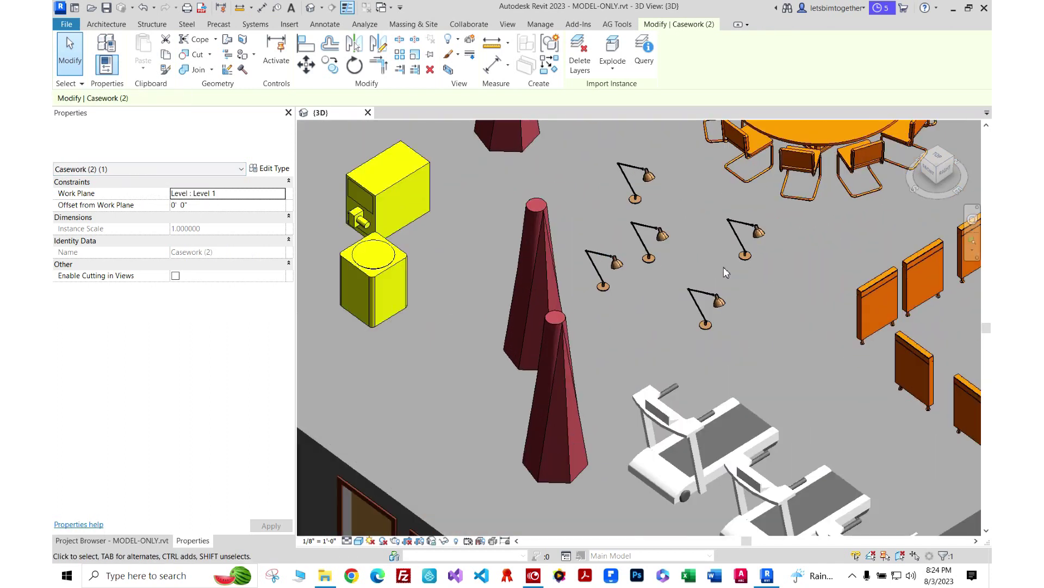
pyautogui.moveTo(571, 147); pyautogui.dragTo(794, 332)
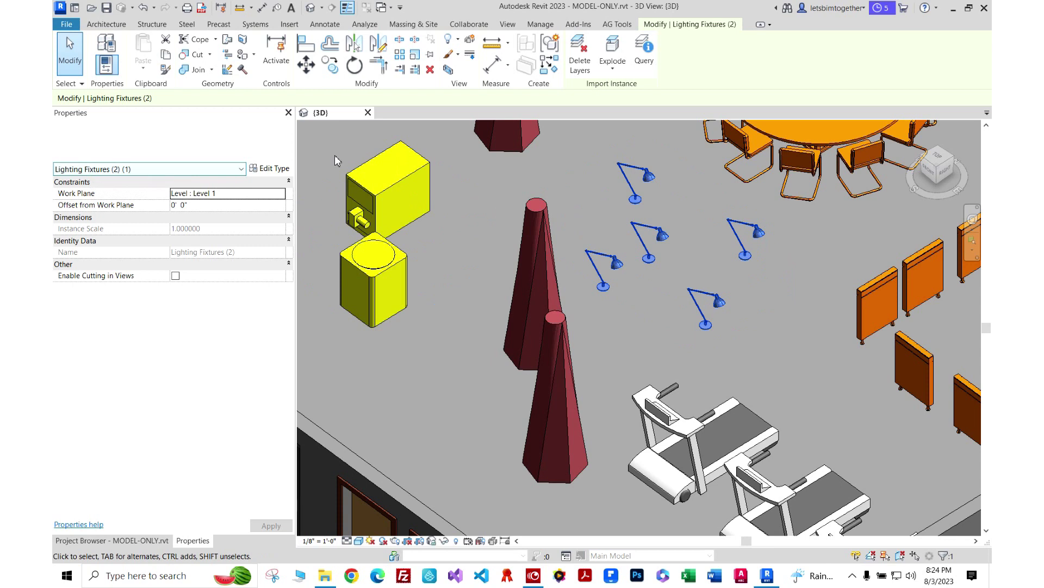
pyautogui.press('Escape')
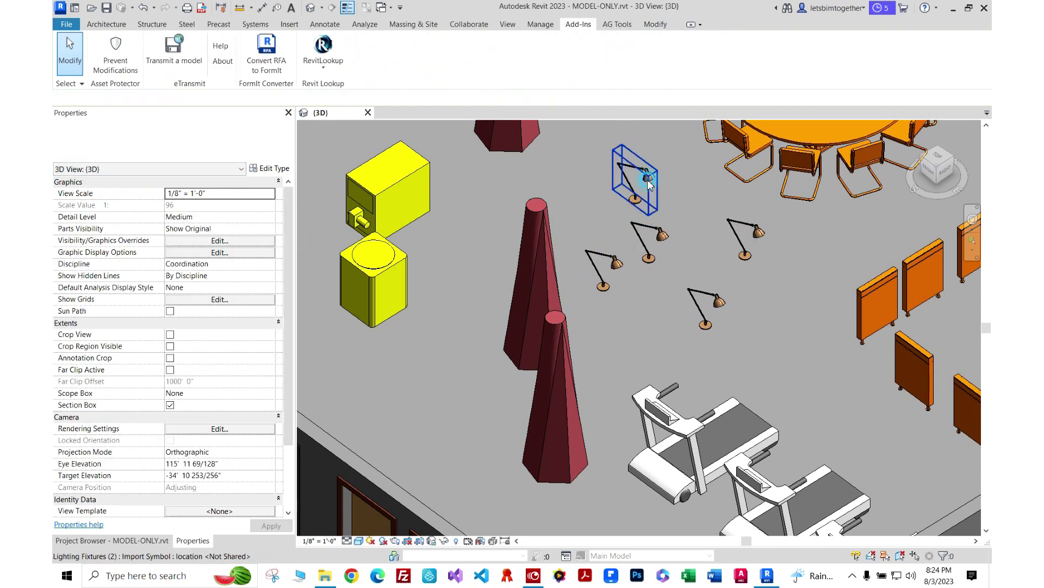
pyautogui.click(631, 191)
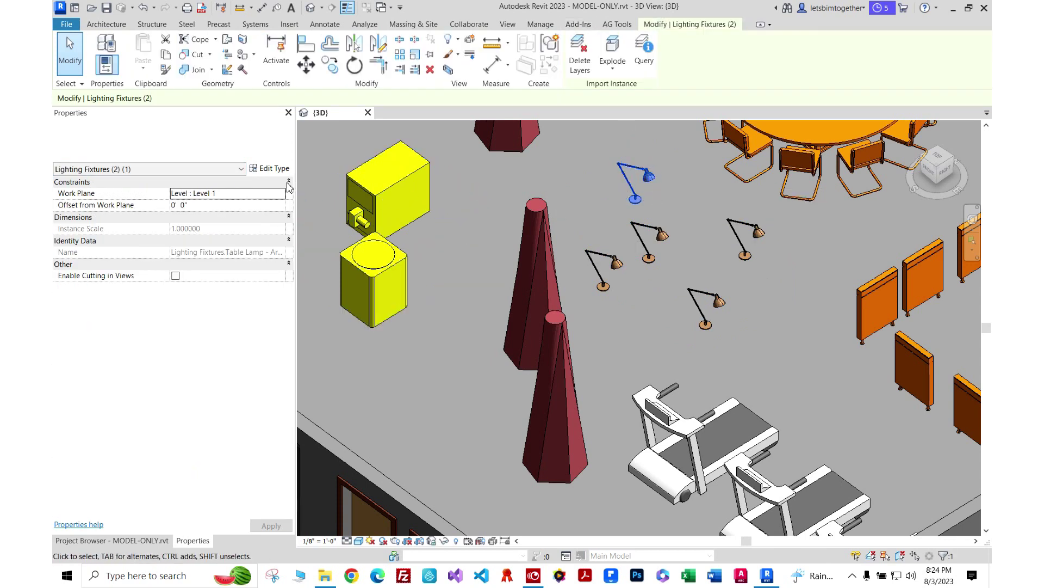
pyautogui.click(259, 169)
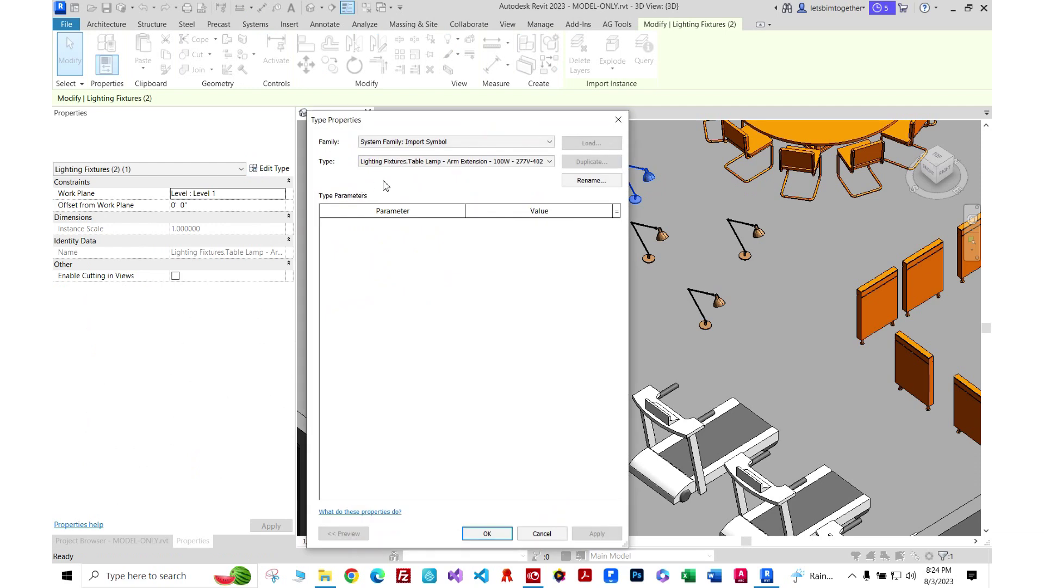
pyautogui.click(418, 163)
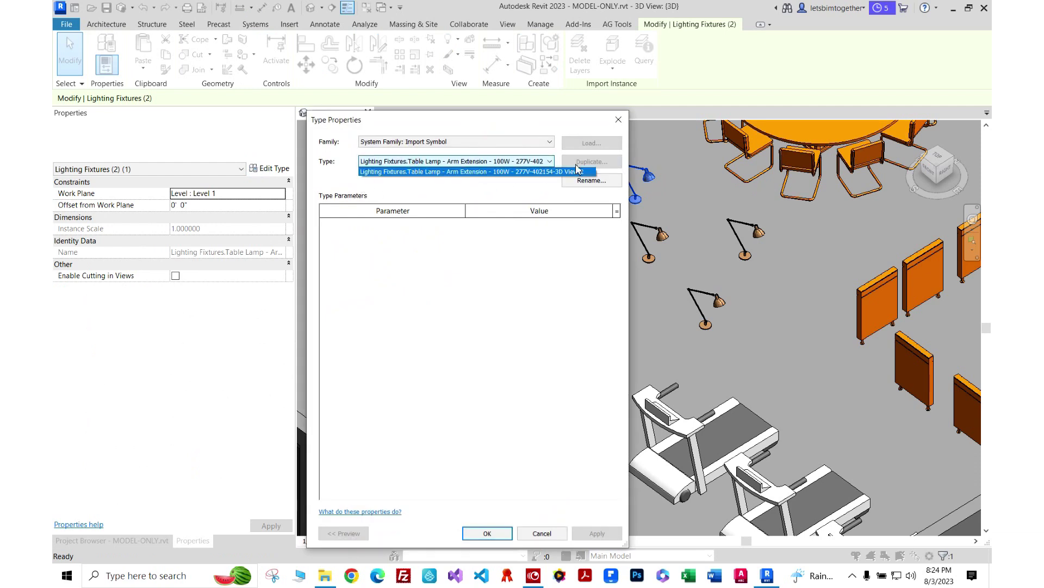
pyautogui.press('Escape')
pyautogui.scroll(-3, 612, 188)
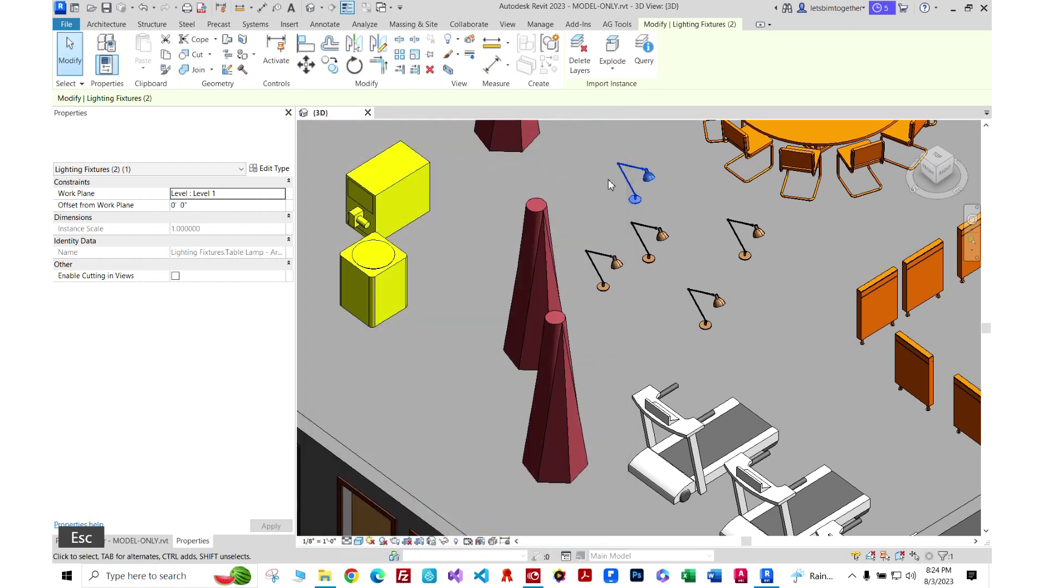
pyautogui.press('Escape')
pyautogui.scroll(-4, 611, 201)
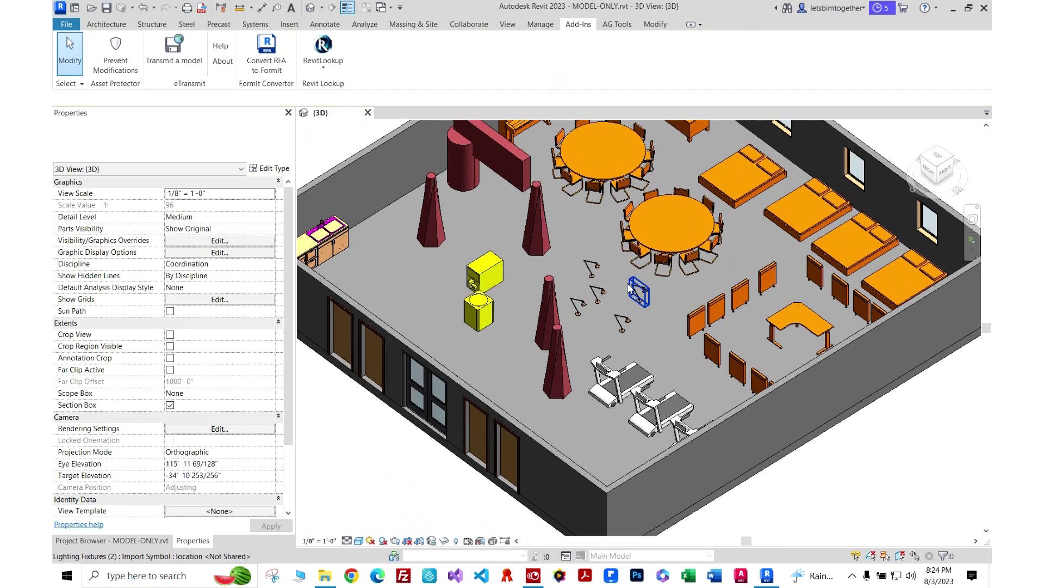
pyautogui.click(637, 291)
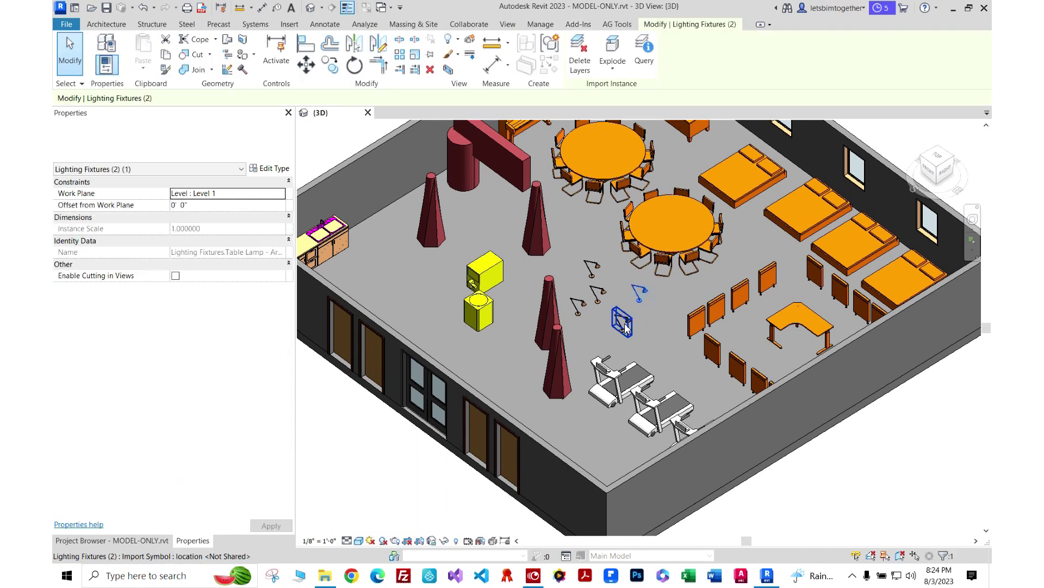
pyautogui.click(585, 218)
pyautogui.click(694, 316)
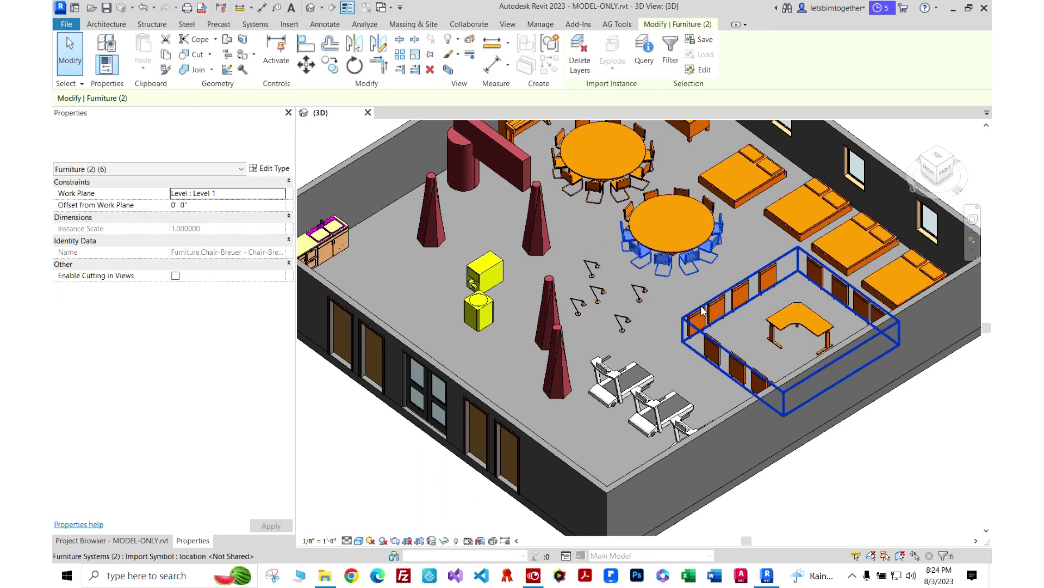
pyautogui.click(665, 291)
pyautogui.keyDown('shift'); pyautogui.moveTo(760, 259); pyautogui.dragTo(566, 185, button='middle'); pyautogui.keyUp('shift')
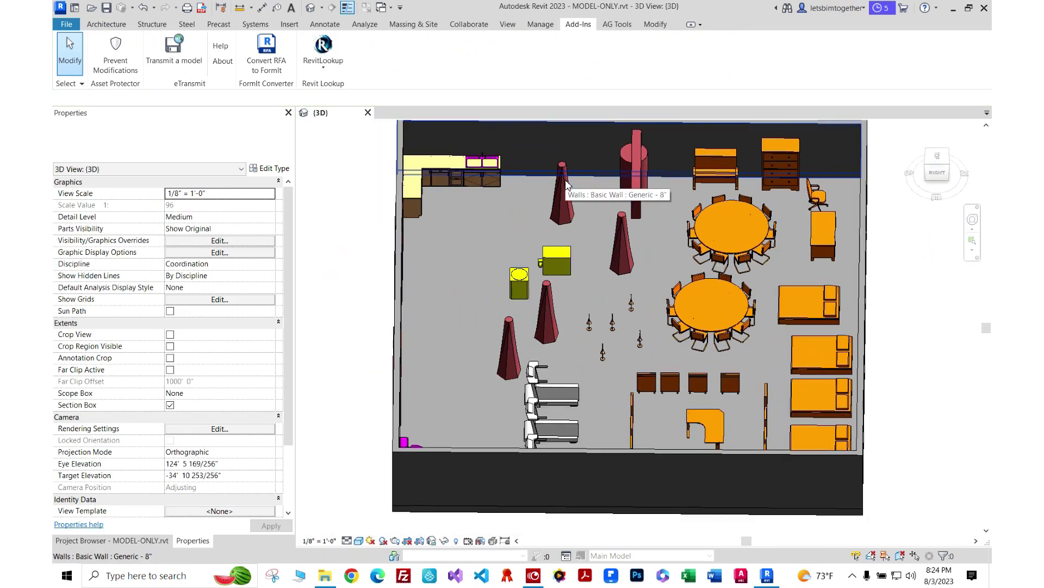
pyautogui.keyDown('shift'); pyautogui.moveTo(579, 180); pyautogui.dragTo(536, 259, button='middle'); pyautogui.keyUp('shift')
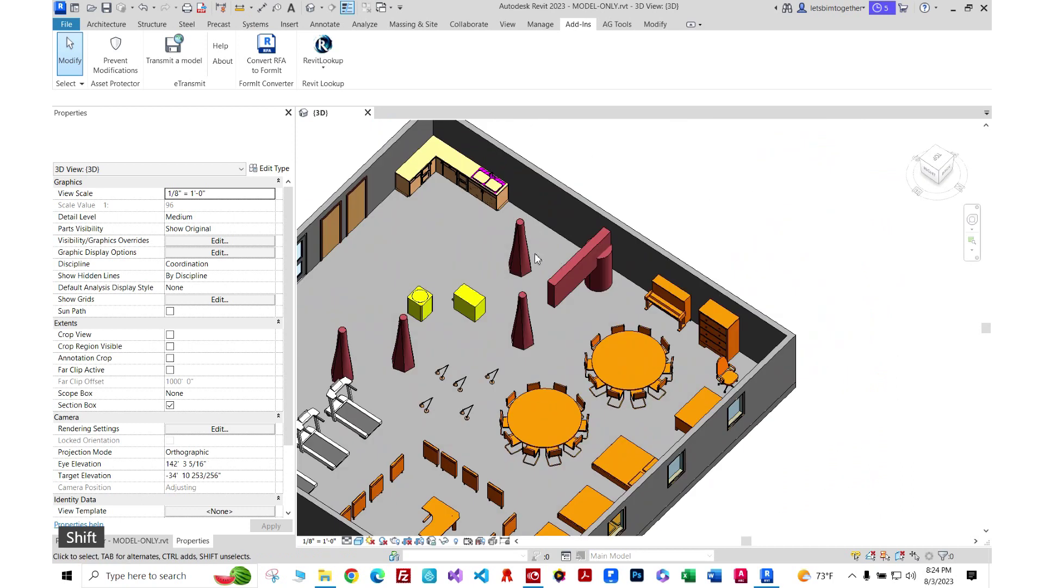
pyautogui.scroll(5, 441, 192)
pyautogui.click(657, 230)
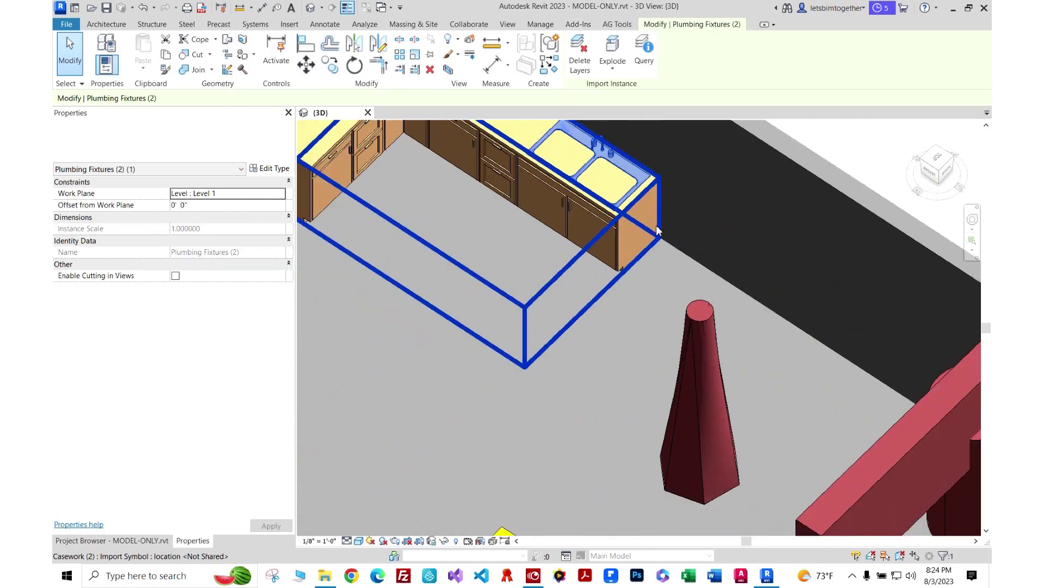
pyautogui.scroll(-5, 618, 232)
pyautogui.scroll(5, 618, 233)
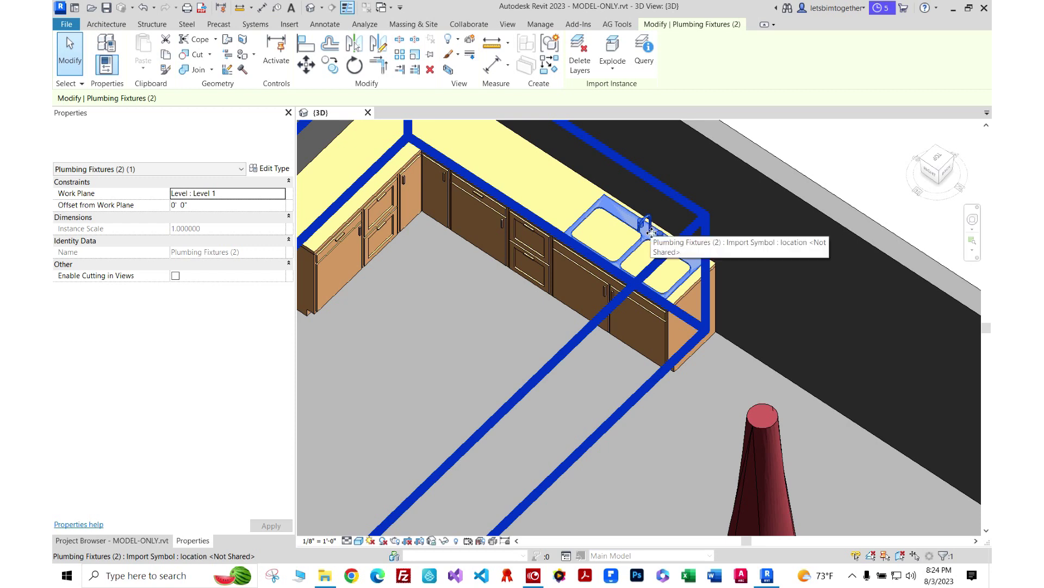
pyautogui.scroll(-3, 652, 232)
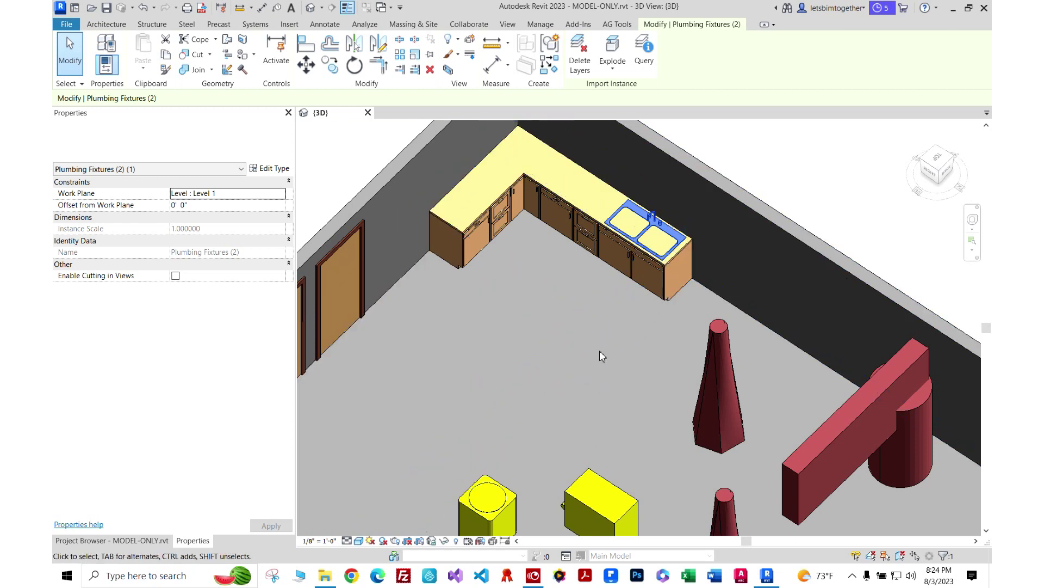
pyautogui.scroll(-5, 599, 357)
pyautogui.press('Escape')
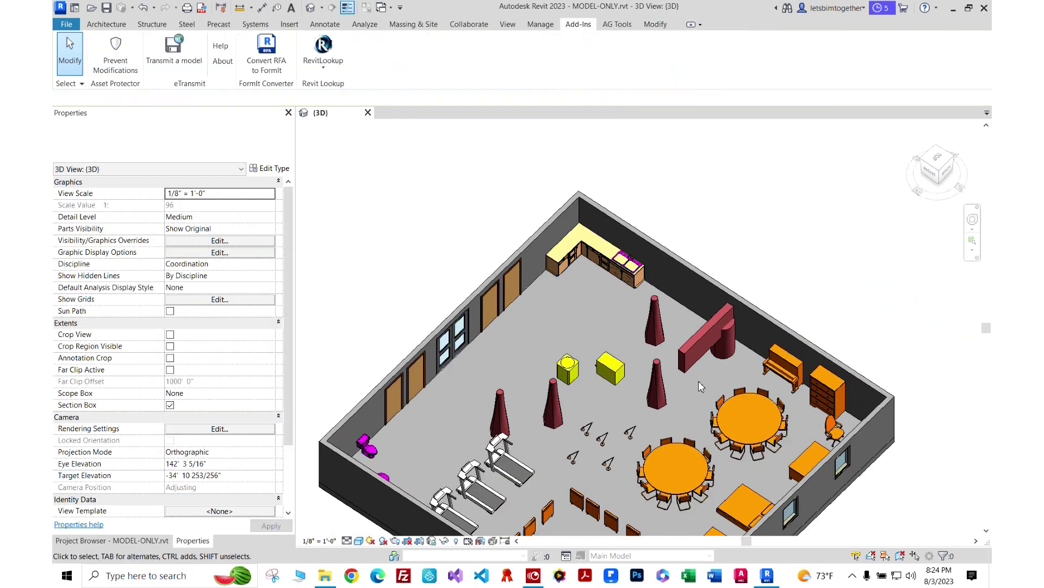
pyautogui.keyDown('shift'); pyautogui.moveTo(700, 387); pyautogui.dragTo(639, 349, button='middle'); pyautogui.keyUp('shift')
# - Select the third treadmill, keep its Treadmill type, and review then close its type properties
pyautogui.scroll(4, 639, 350)
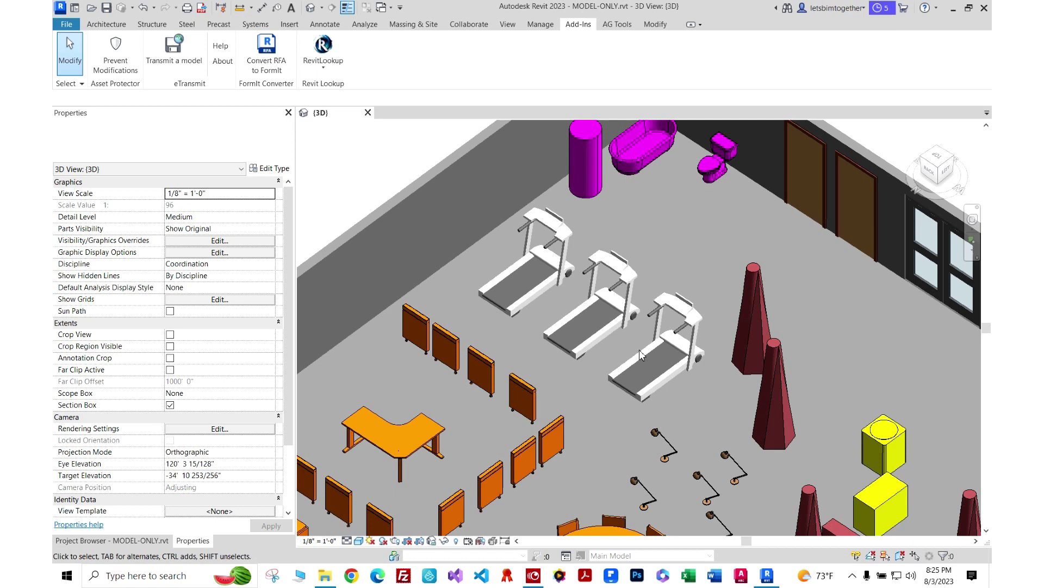
pyautogui.click(639, 349)
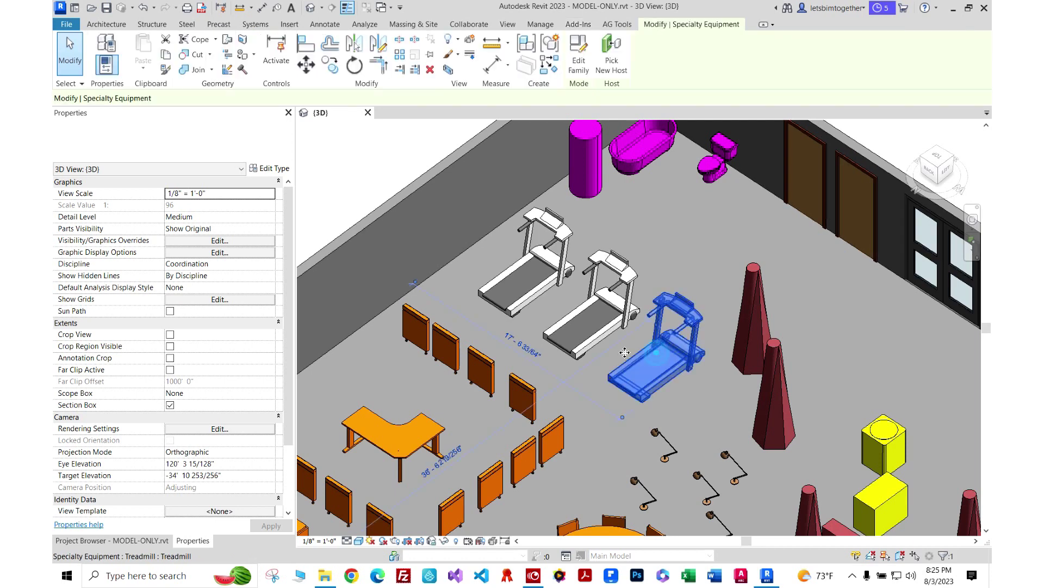
pyautogui.click(246, 146)
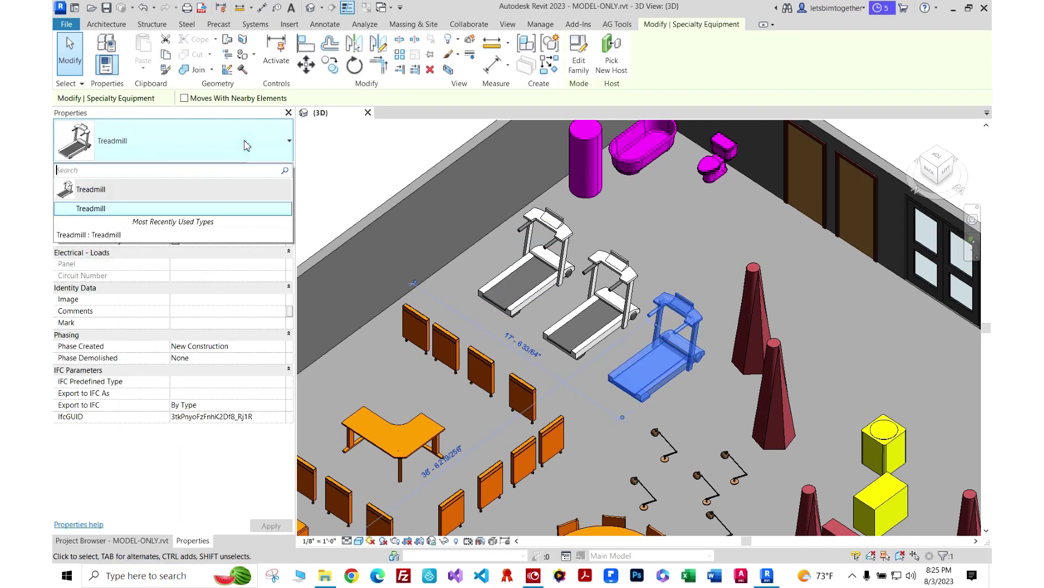
pyautogui.click(155, 208)
pyautogui.click(266, 169)
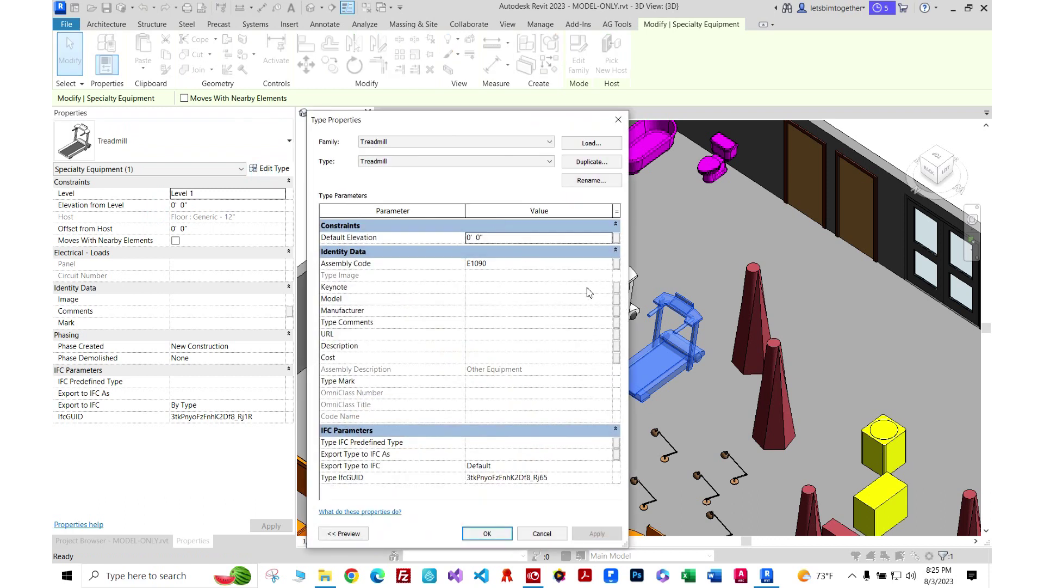
pyautogui.click(614, 119)
pyautogui.press('Escape')
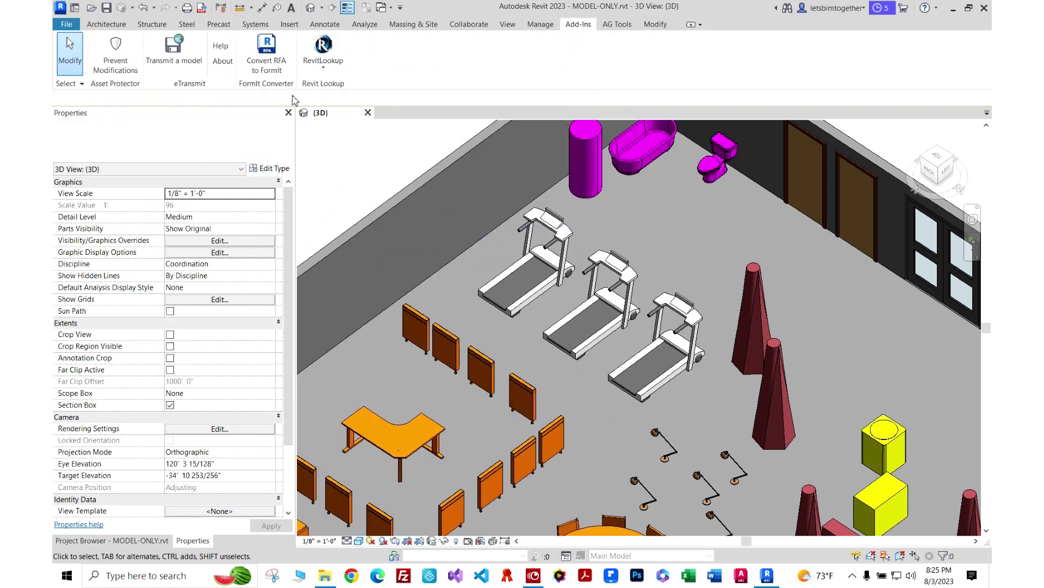
# - Reselect the third treadmill and bring up the Add-Ins tools
pyautogui.scroll(-5, 539, 272)
pyautogui.scroll(6, 564, 371)
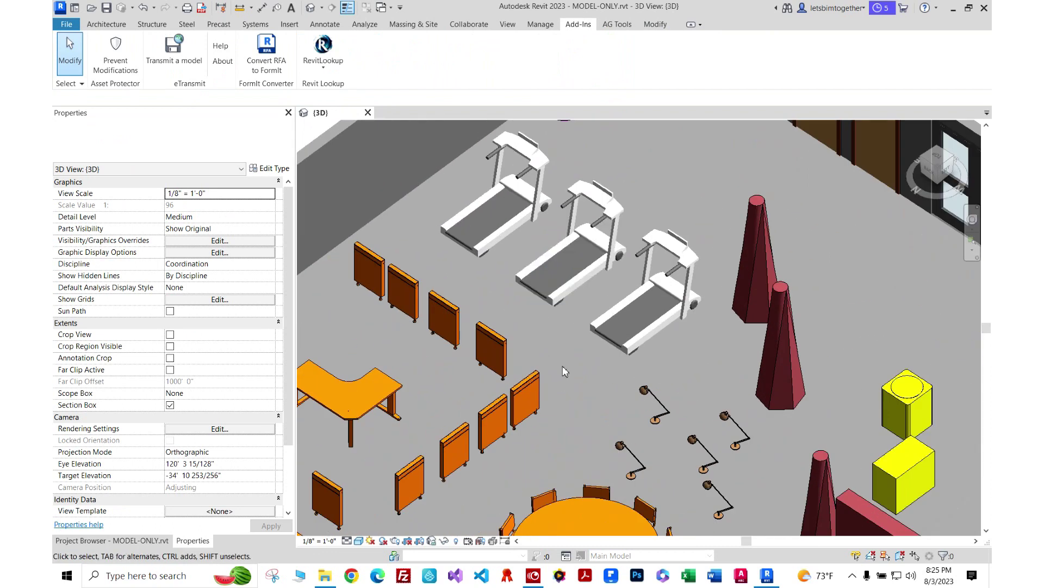
pyautogui.click(596, 329)
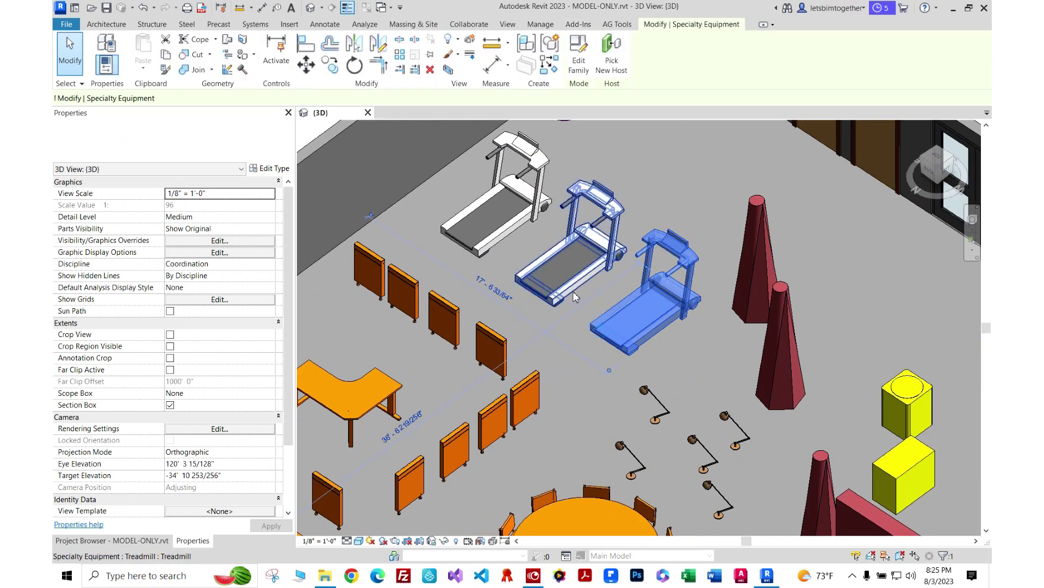
pyautogui.scroll(-4, 597, 326)
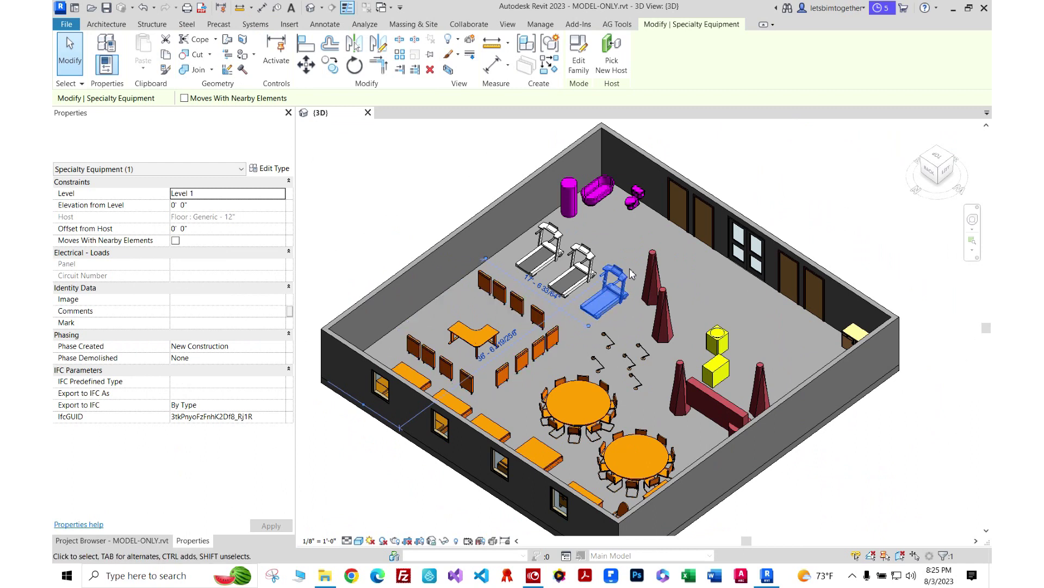
pyautogui.scroll(3, 560, 286)
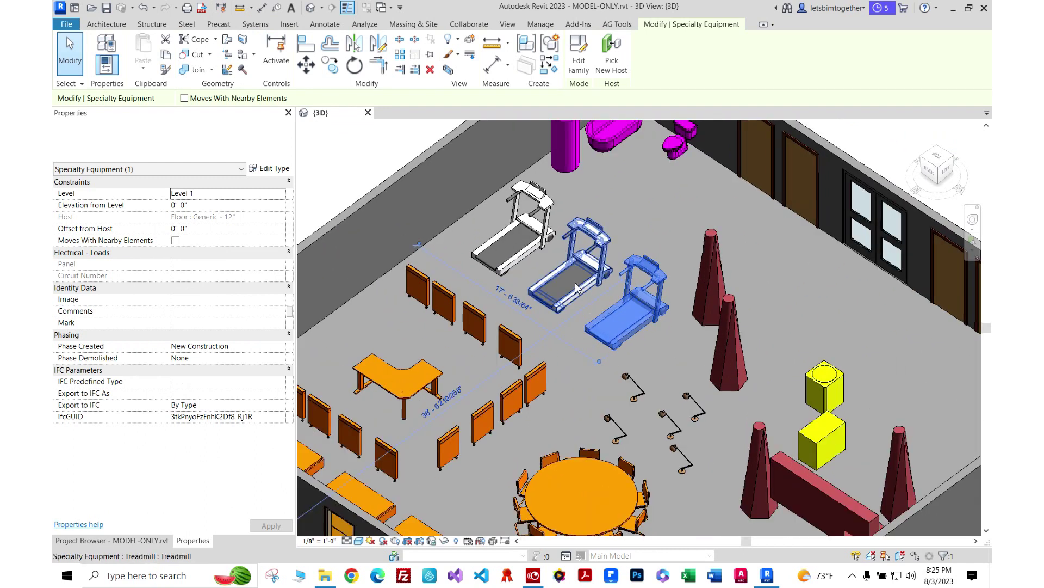
pyautogui.scroll(-2, 577, 289)
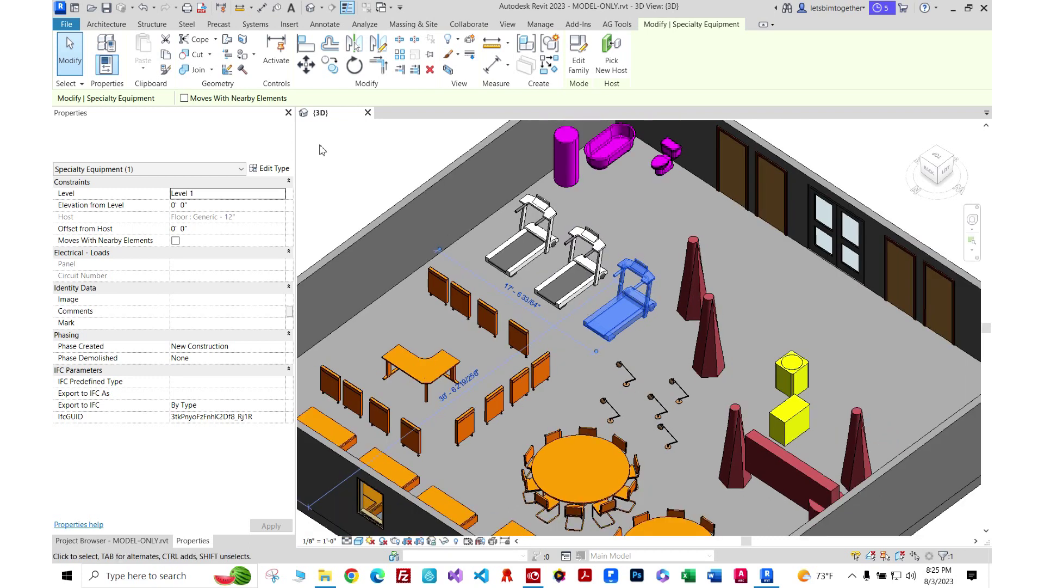
pyautogui.click(579, 26)
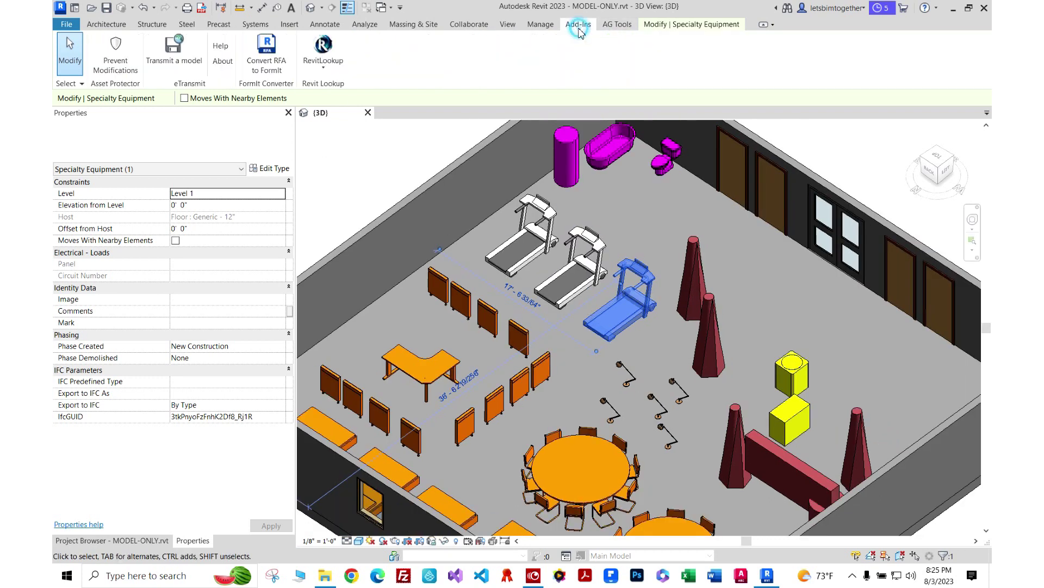
# - Make Specialty Equipment un-modifiable with Move Offset X 20 and Z -20
pyautogui.click(116, 54)
pyautogui.moveTo(138, 59); pyautogui.dragTo(172, 130)
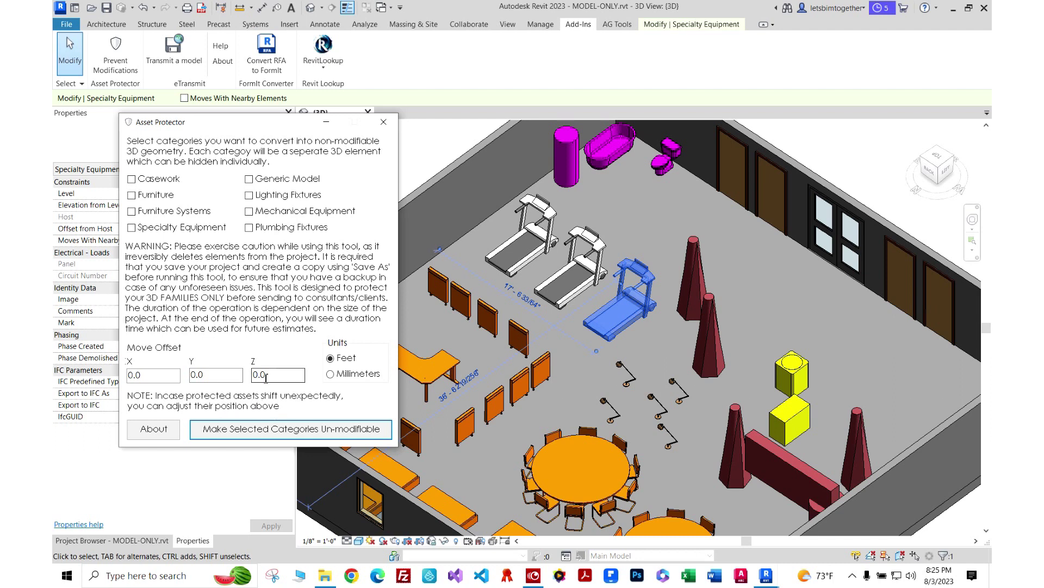
pyautogui.scroll(-5, 609, 356)
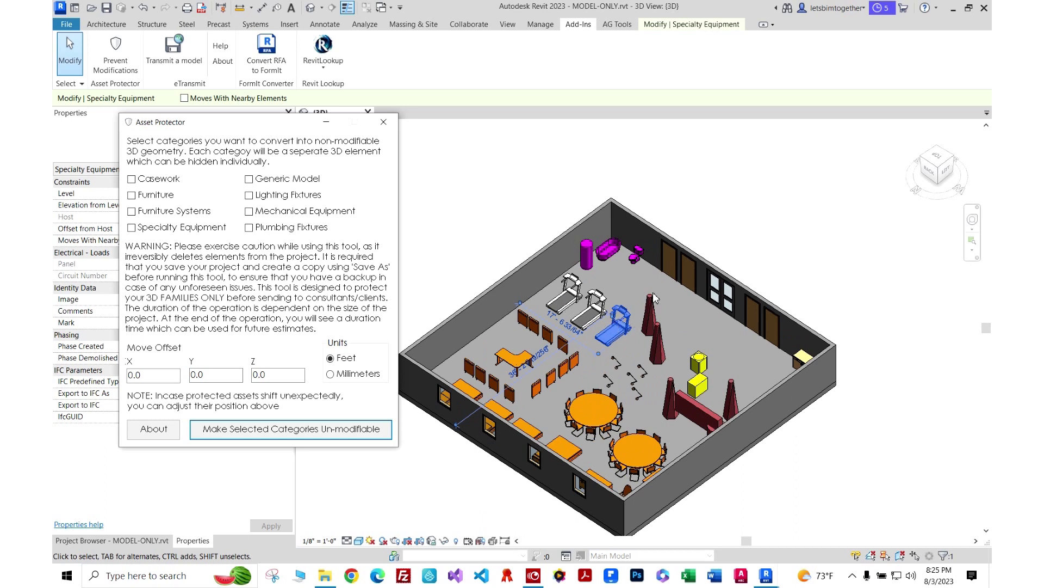
pyautogui.click(216, 377)
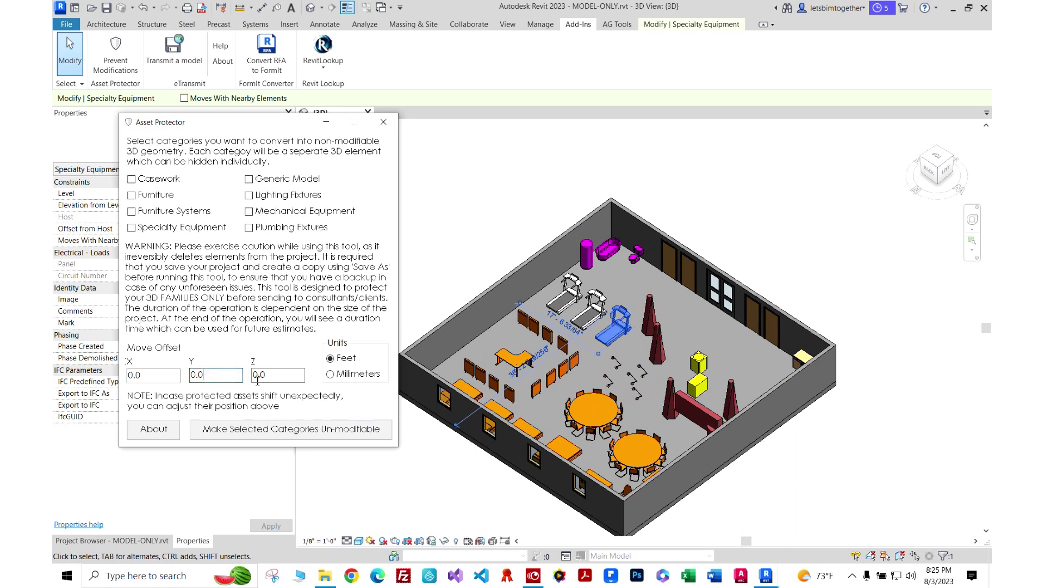
pyautogui.moveTo(174, 375); pyautogui.dragTo(127, 377)
pyautogui.write('20')
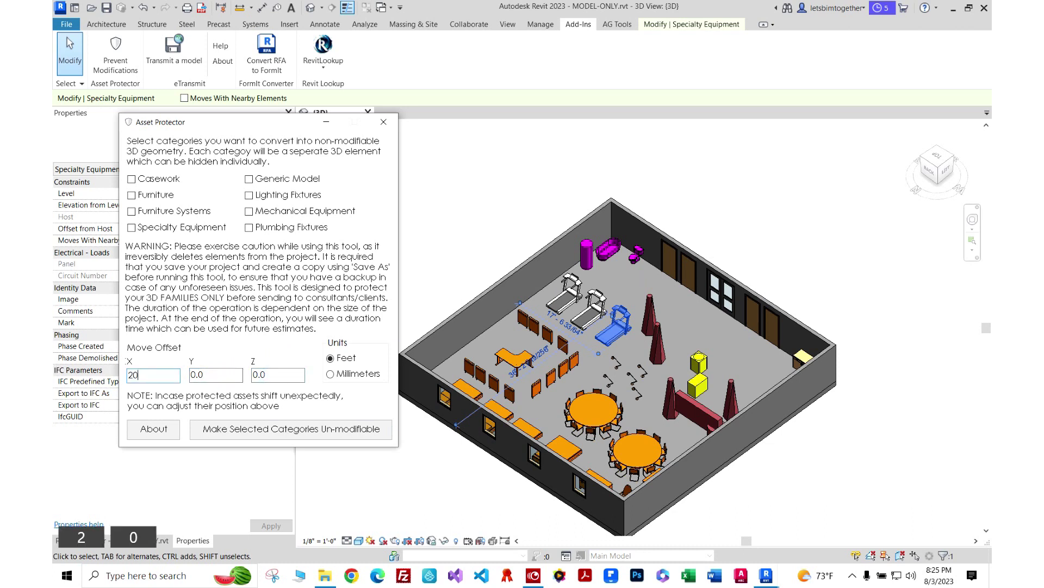
pyautogui.moveTo(278, 375); pyautogui.dragTo(214, 369)
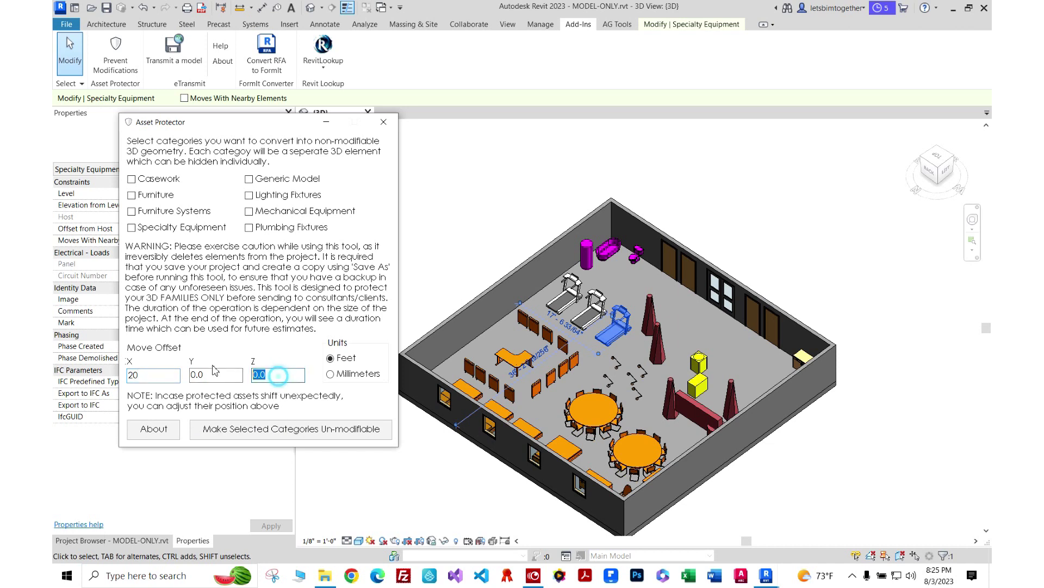
pyautogui.write('-20')
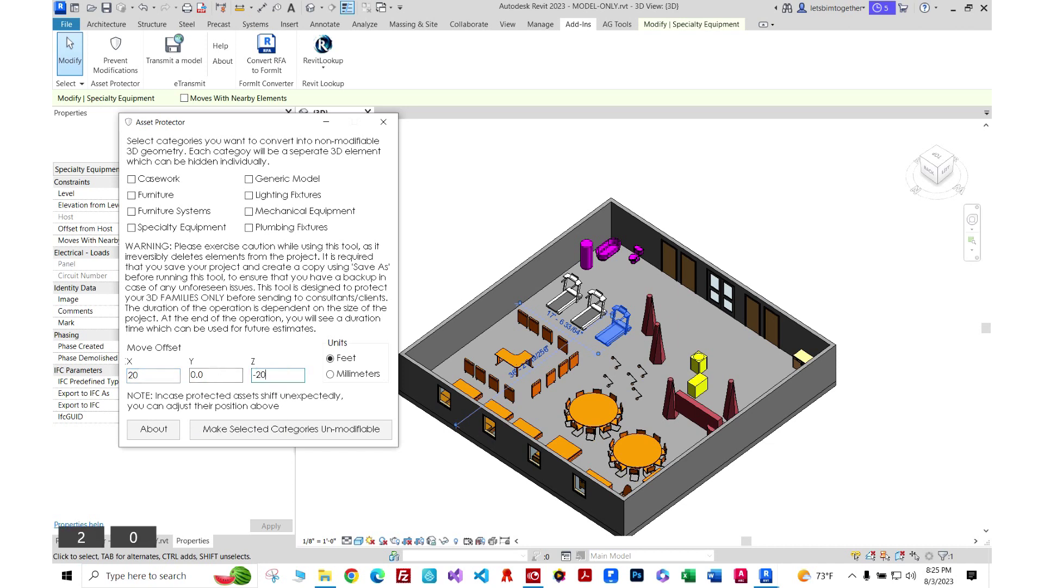
pyautogui.click(162, 229)
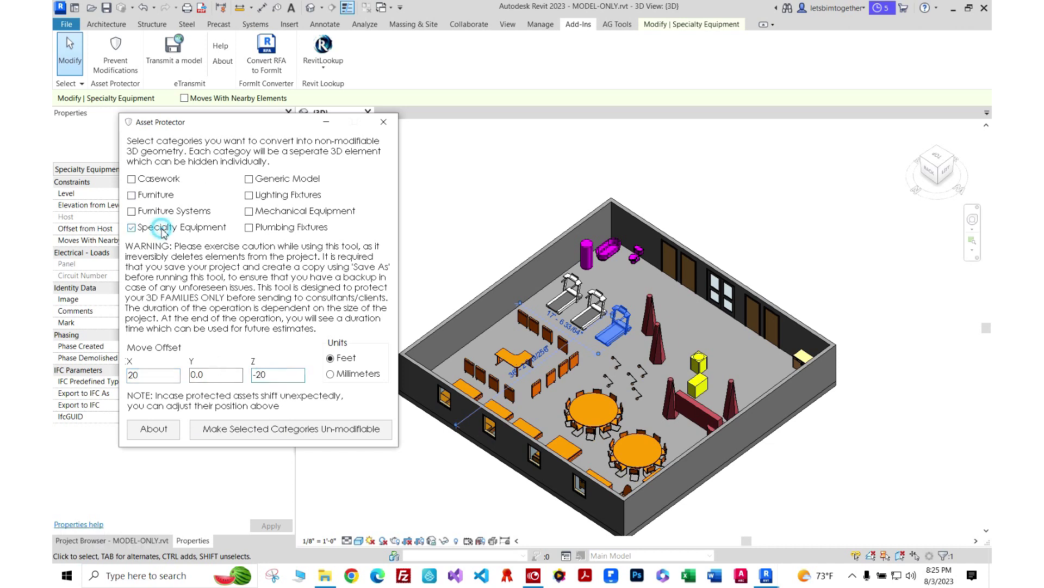
pyautogui.click(262, 430)
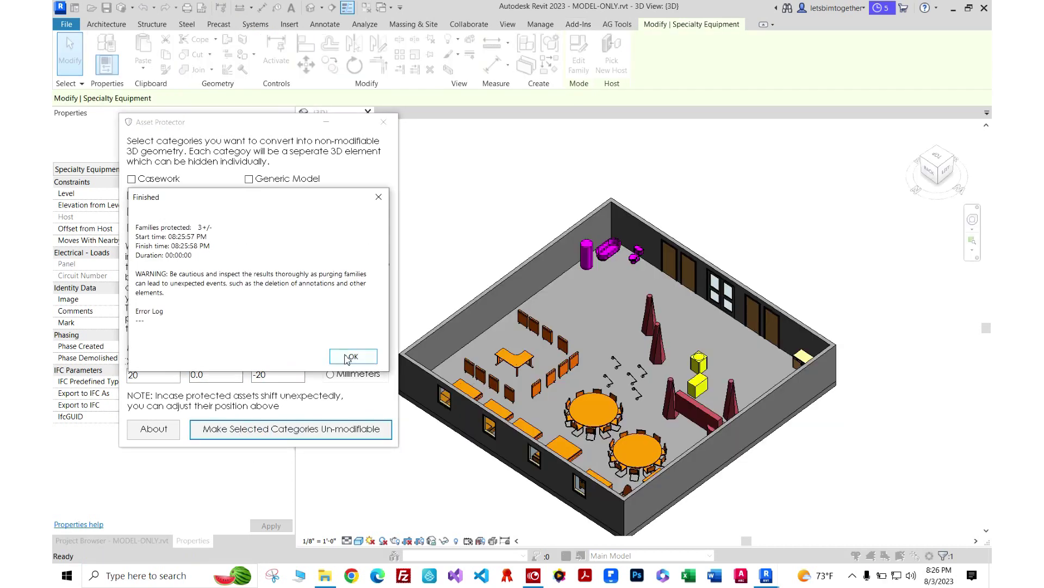
# - Dismiss the Finished report, close Asset Protector, and turn off the Section Box
pyautogui.click(352, 357)
pyautogui.click(384, 122)
pyautogui.scroll(-3, 604, 163)
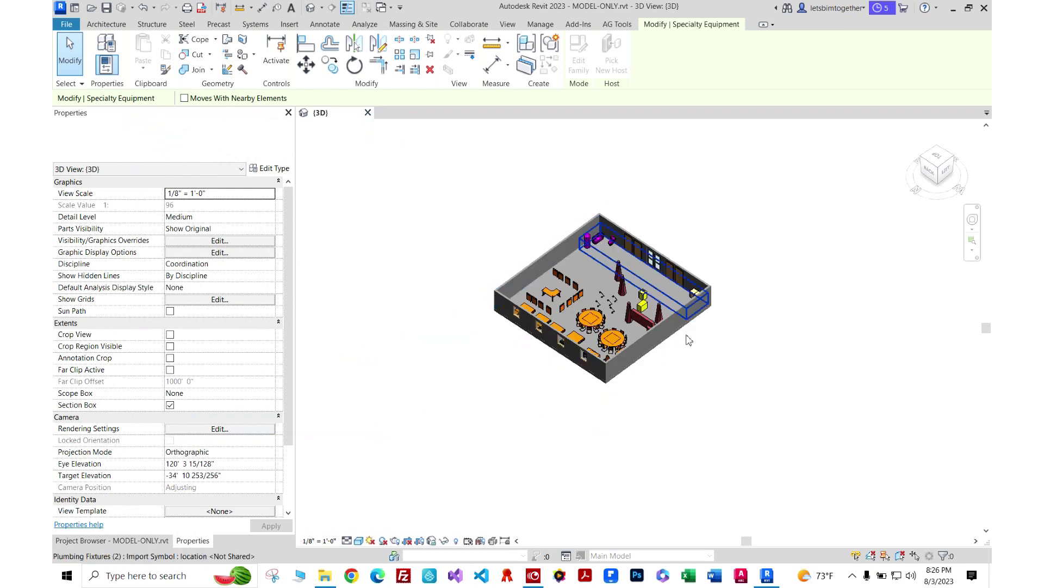
pyautogui.keyDown('shift'); pyautogui.moveTo(688, 338); pyautogui.dragTo(732, 422, button='middle'); pyautogui.keyUp('shift')
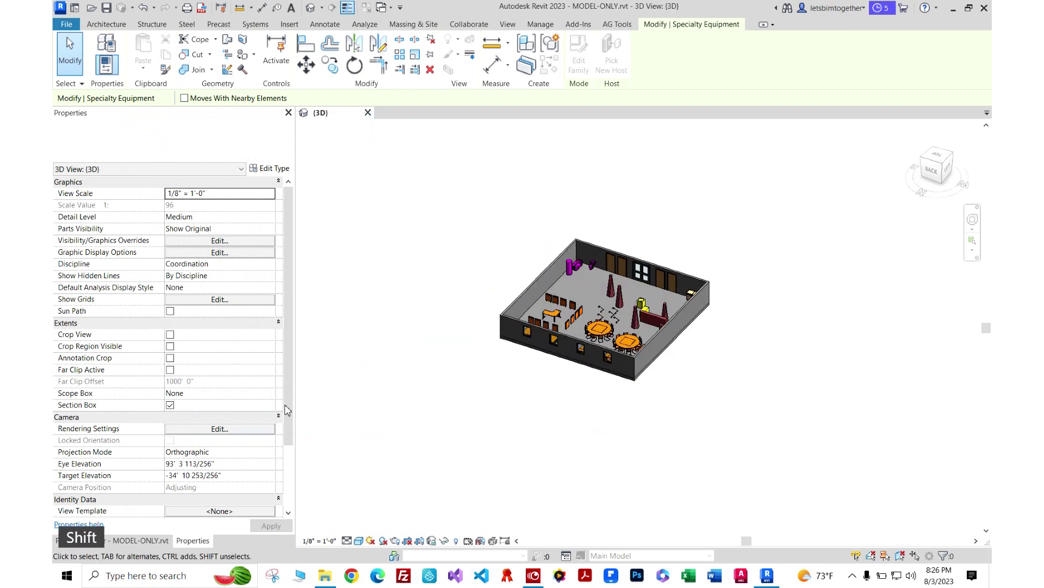
pyautogui.click(170, 404)
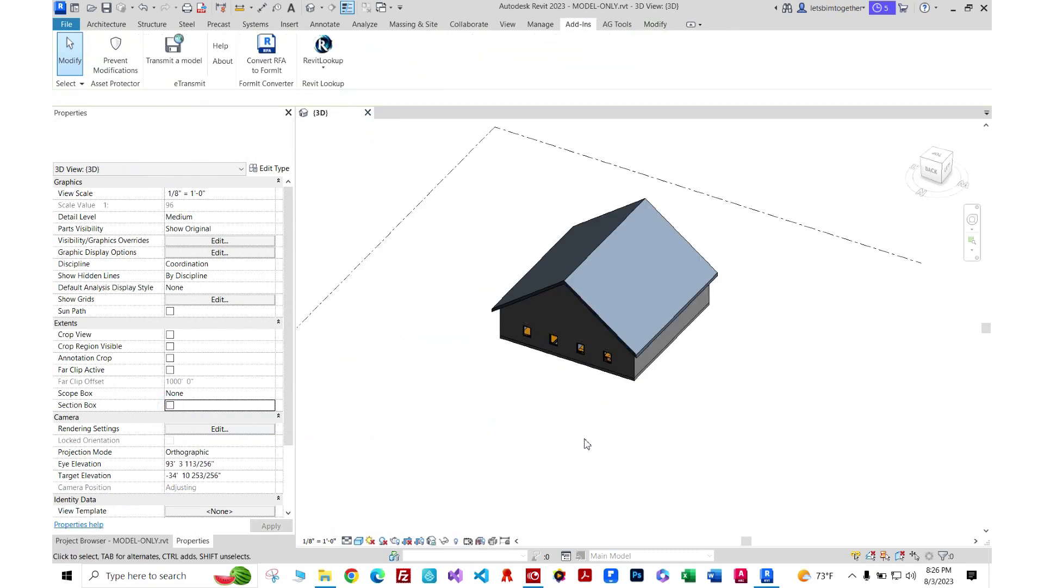
# - Locate the converted treadmills outside the house and select their import instance
pyautogui.keyDown('shift'); pyautogui.moveTo(585, 284); pyautogui.dragTo(538, 443, button='middle'); pyautogui.keyUp('shift')
pyautogui.scroll(5, 532, 317)
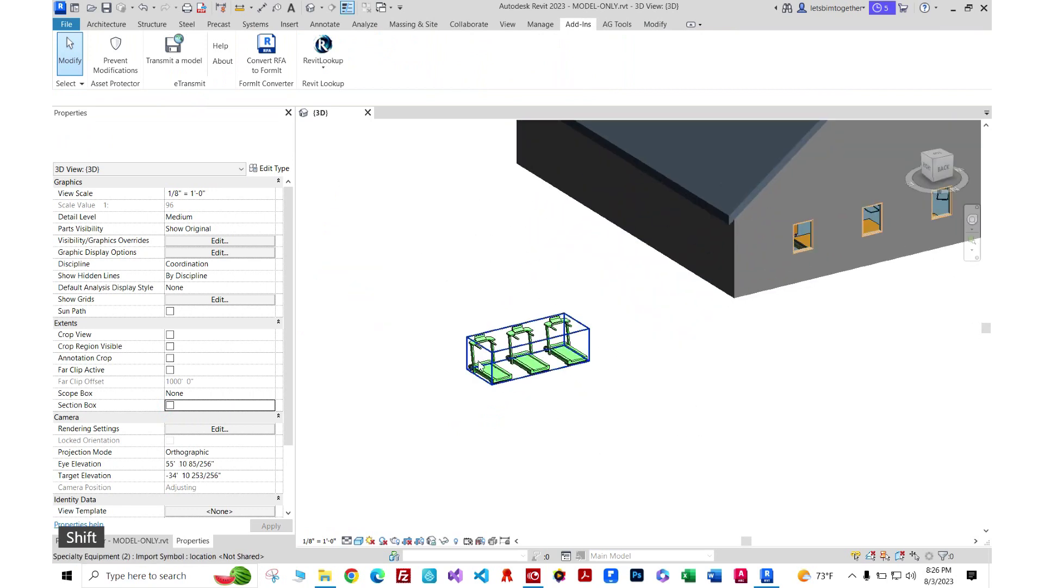
pyautogui.click(532, 317)
pyautogui.keyDown('shift'); pyautogui.moveTo(583, 207); pyautogui.dragTo(620, 341, button='middle'); pyautogui.keyUp('shift')
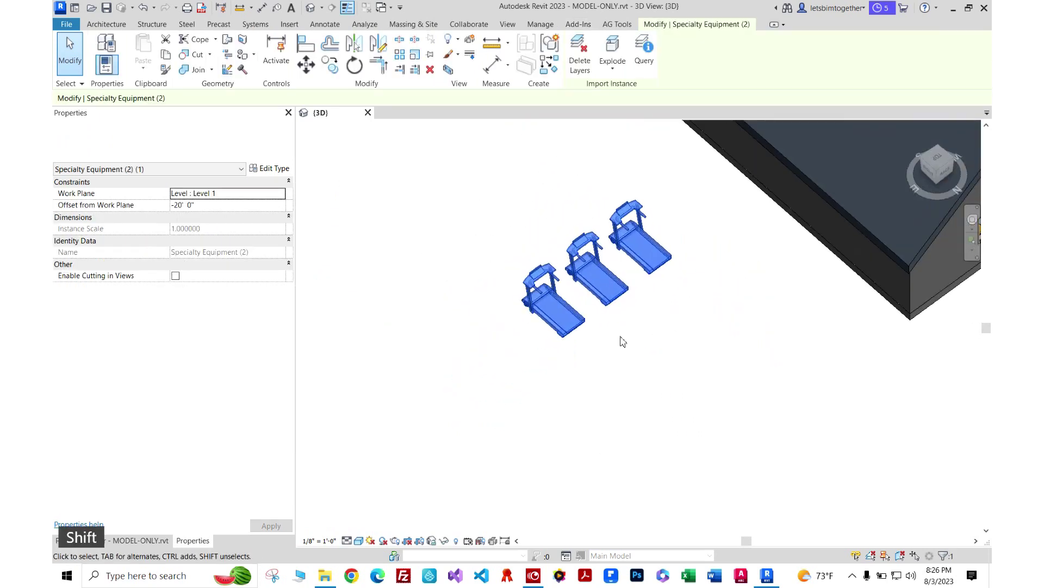
pyautogui.scroll(3, 407, 187)
pyautogui.press('Escape')
pyautogui.scroll(-2, 407, 187)
pyautogui.click(604, 364)
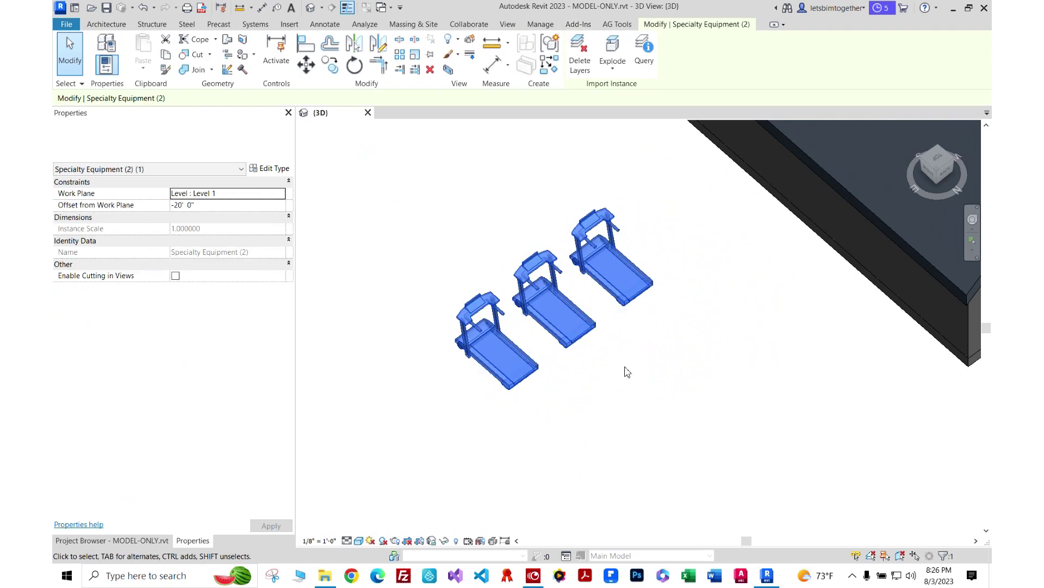
# - Explode the treadmill import and check a treadmill's import type in the Type Selector
pyautogui.click(603, 364)
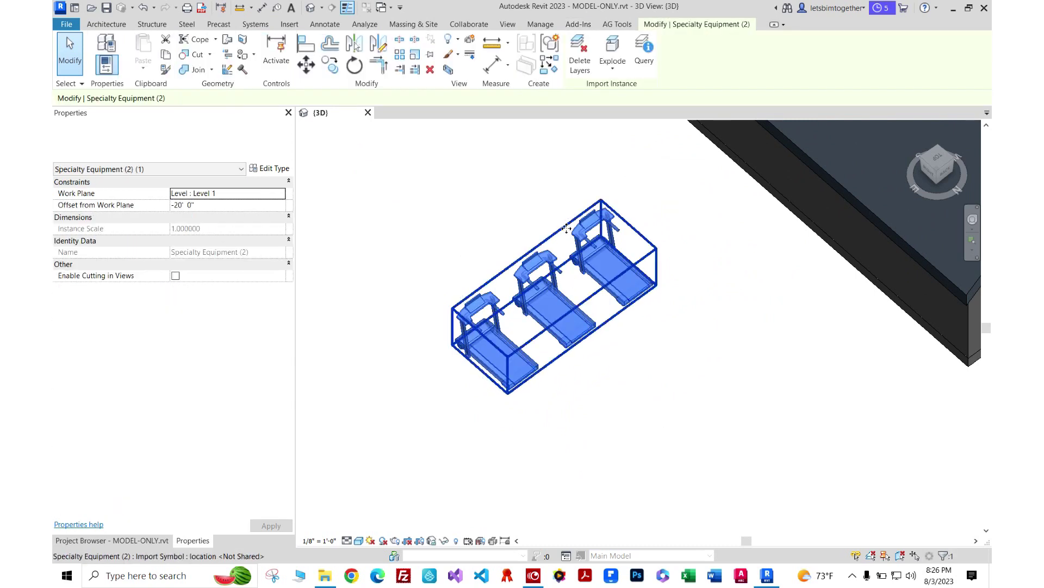
pyautogui.click(598, 71)
pyautogui.click(632, 266)
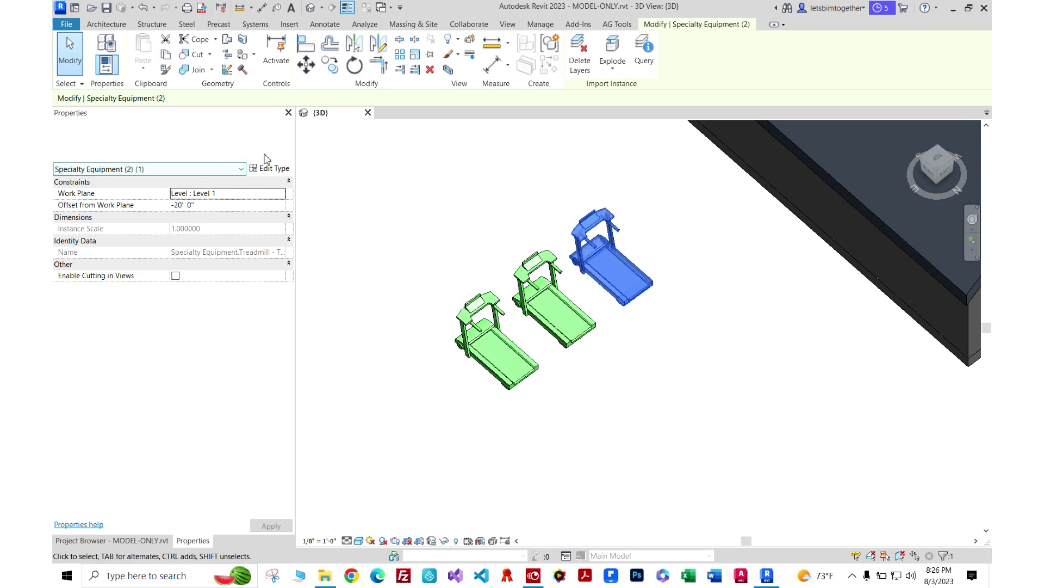
pyautogui.click(266, 155)
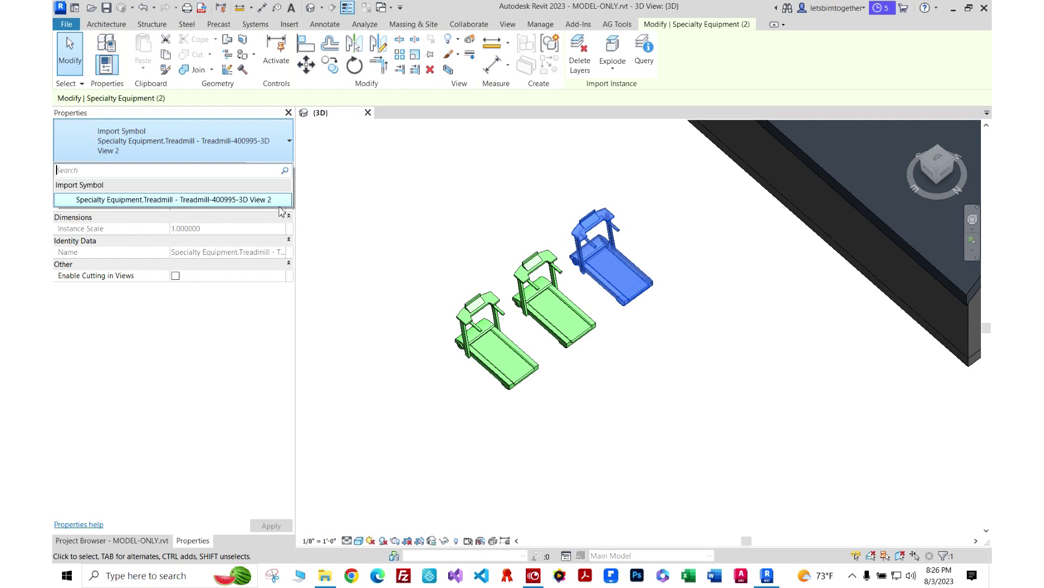
pyautogui.click(440, 238)
# - View the building's roof, then minimize Revit to the desktop
pyautogui.keyDown('shift'); pyautogui.moveTo(439, 236); pyautogui.dragTo(547, 341, button='middle'); pyautogui.keyUp('shift')
pyautogui.scroll(-4, 547, 341)
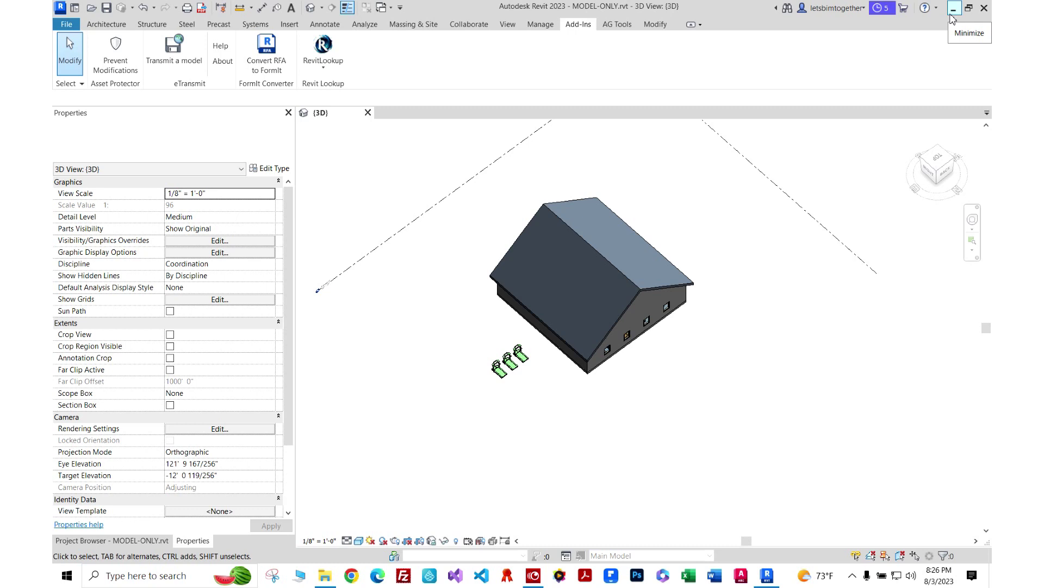
pyautogui.click(953, 9)
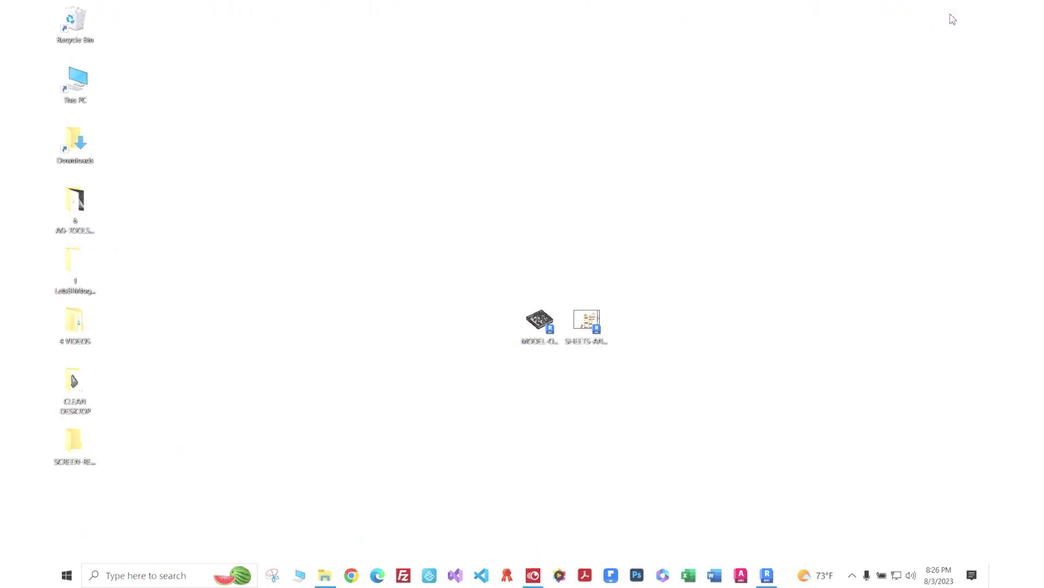